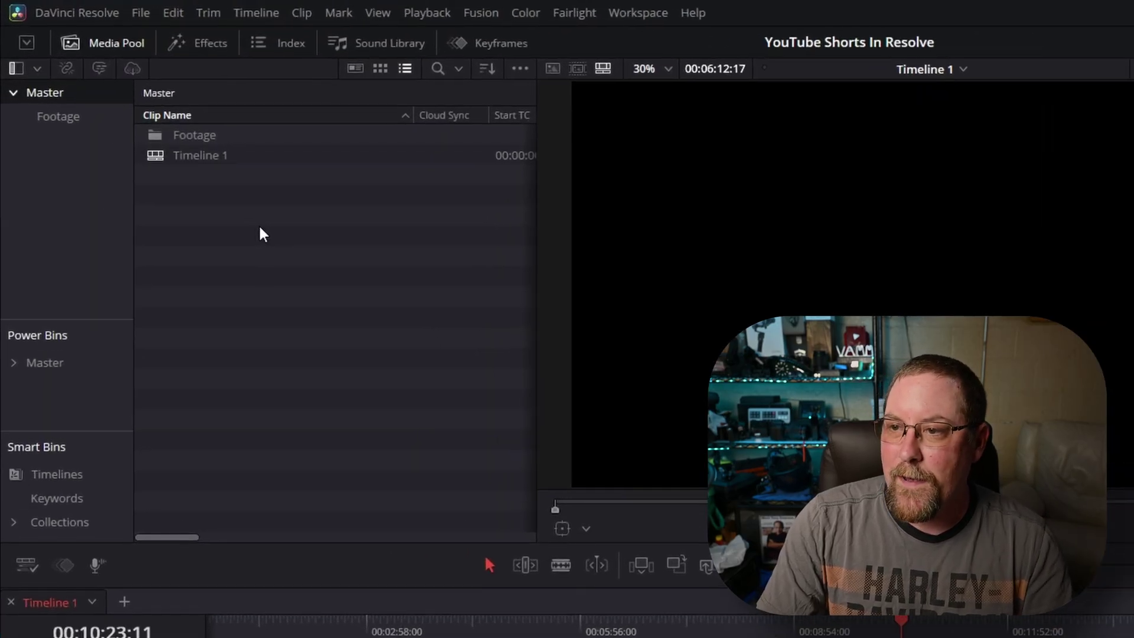
# Start a new timeline in the Master bin with the project settings turned off.
pyautogui.rightClick(254, 215)
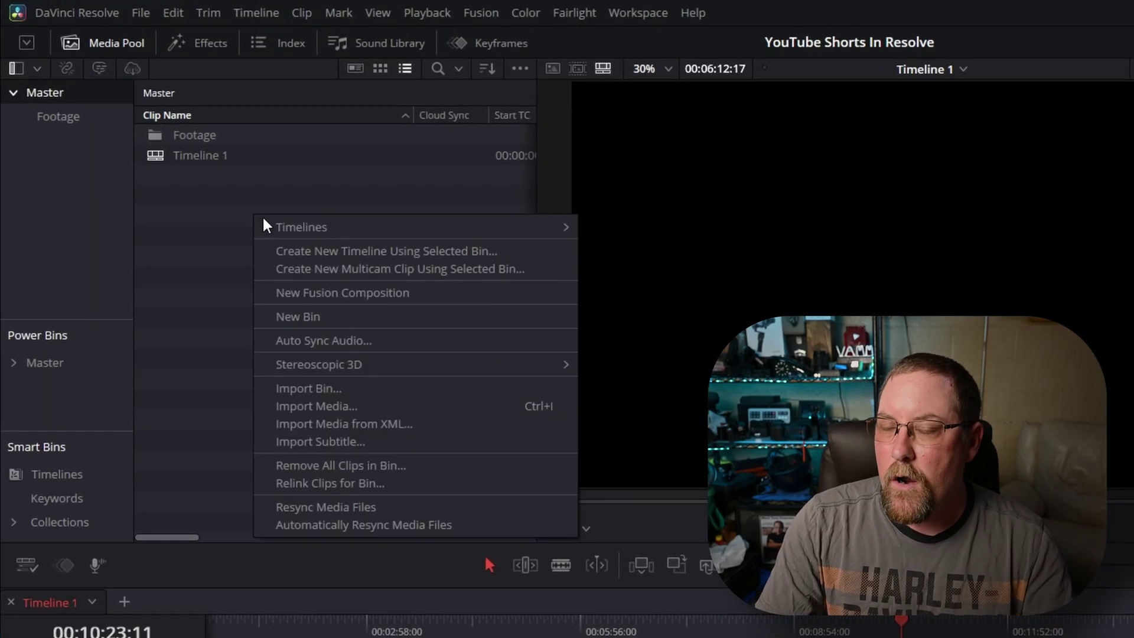
pyautogui.moveTo(269, 223)
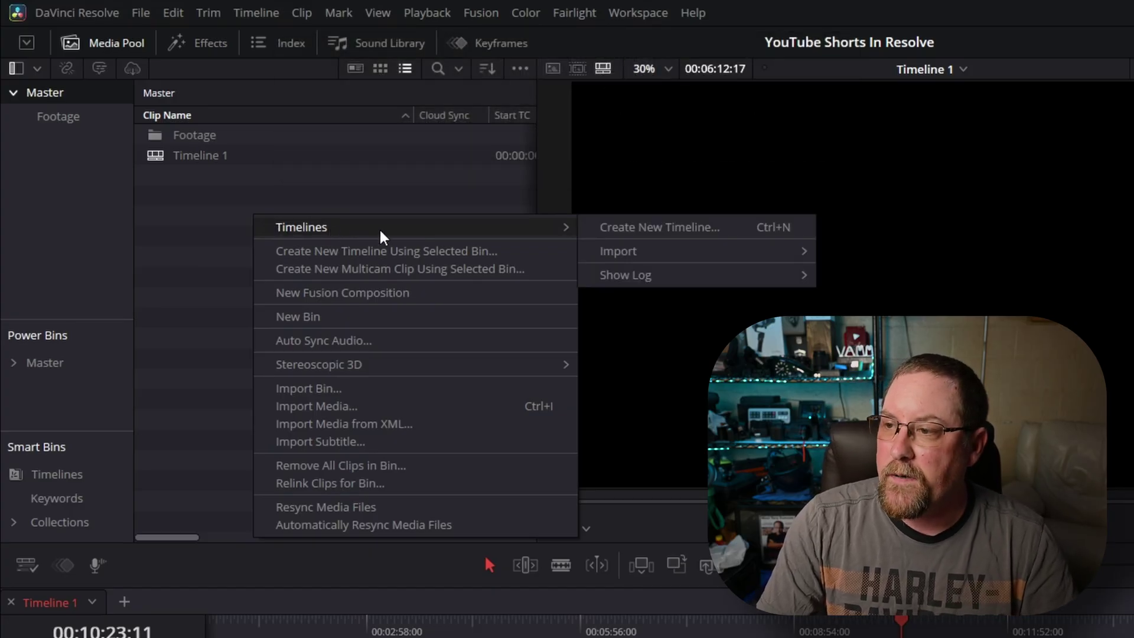
pyautogui.click(619, 230)
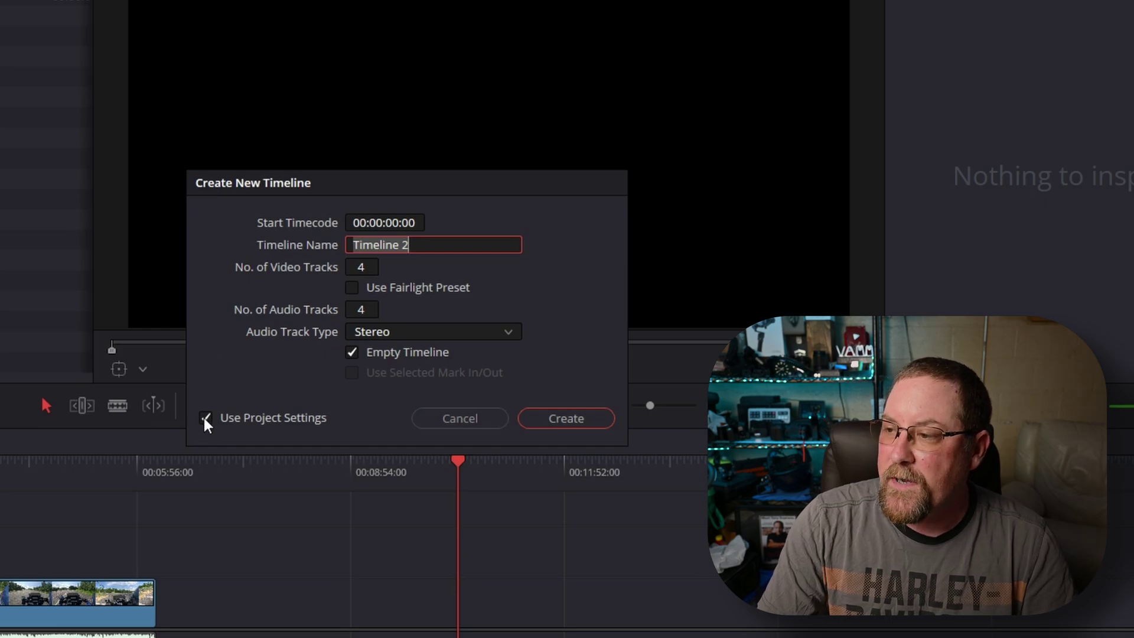
pyautogui.click(205, 418)
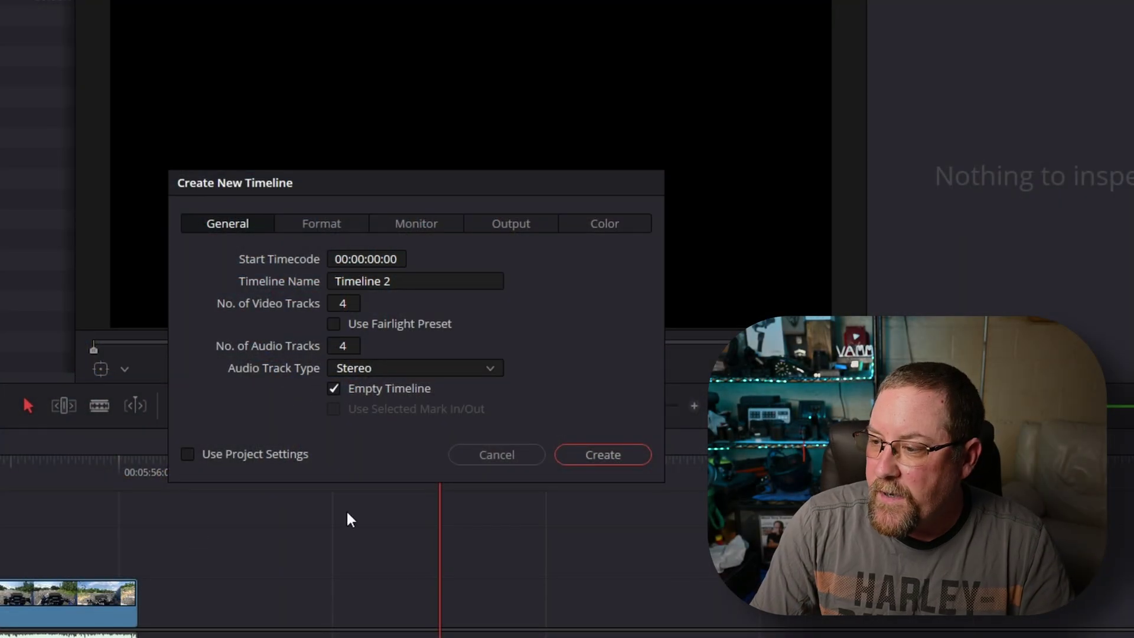
# Set the new timeline's format to 1920 x 1080 HD with vertical resolution and create the timeline.
pyautogui.click(328, 225)
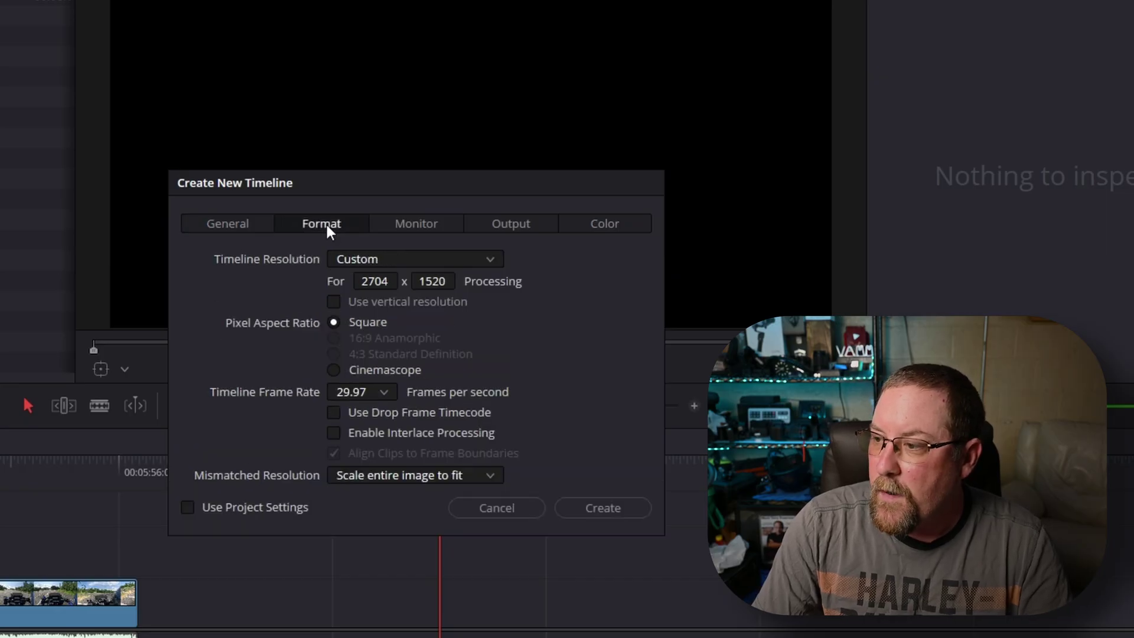
pyautogui.click(358, 263)
pyautogui.scroll(-5, 419, 325)
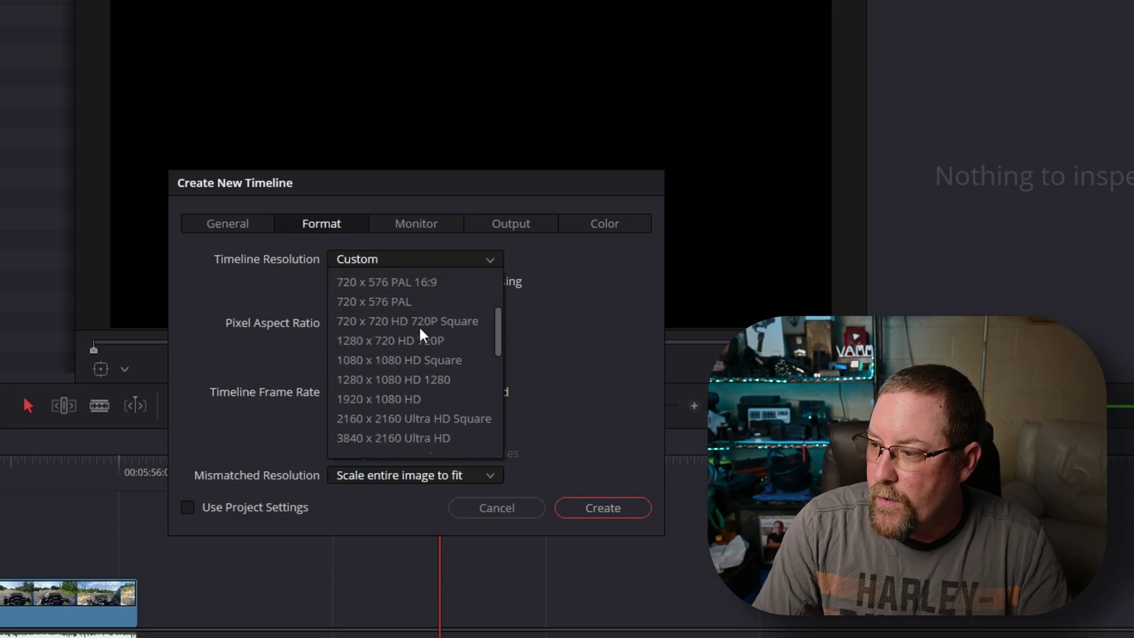
pyautogui.click(387, 400)
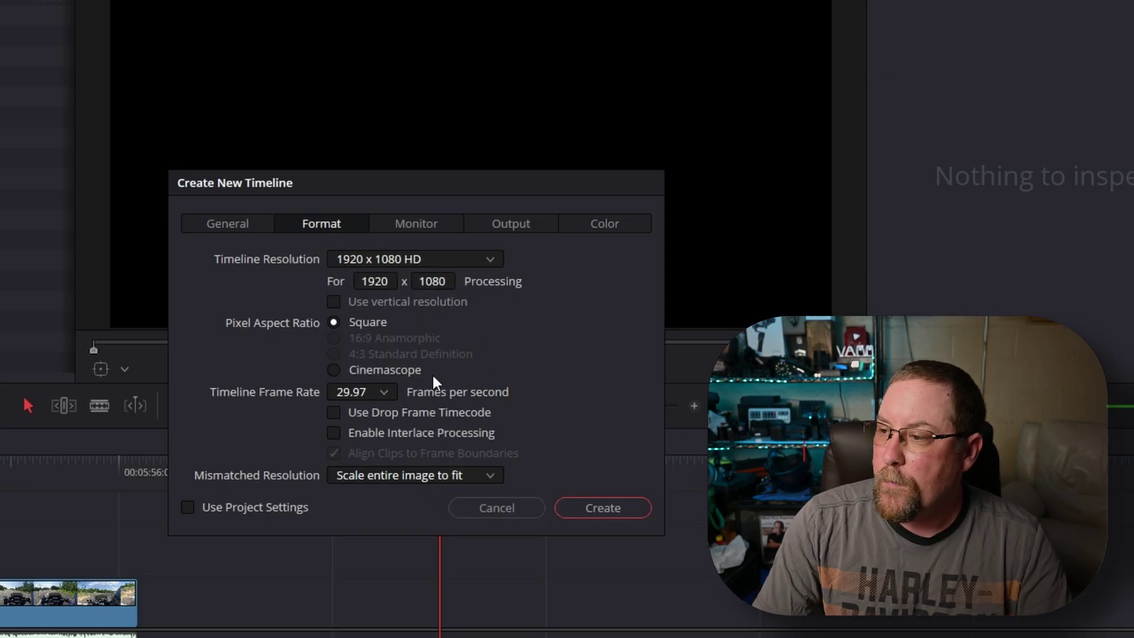
pyautogui.click(334, 302)
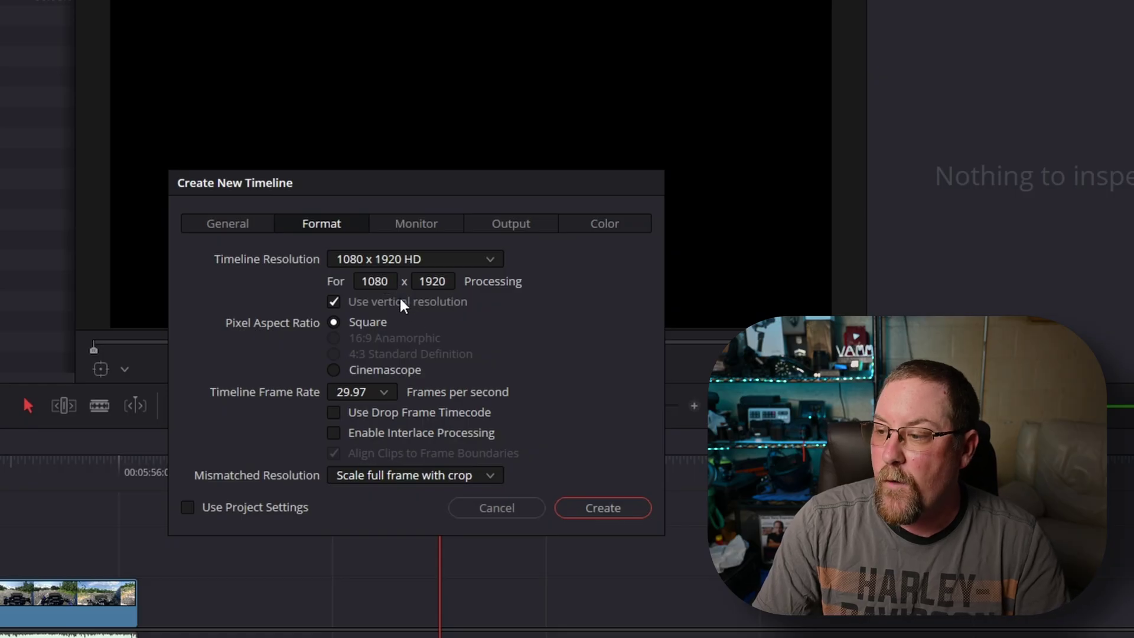
pyautogui.click(598, 507)
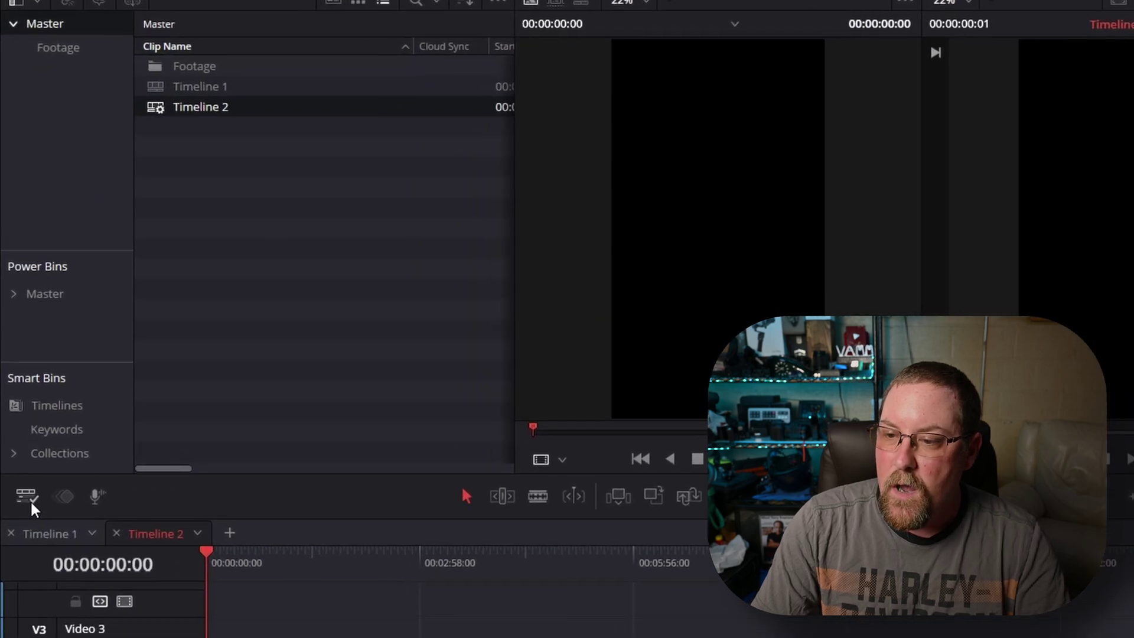
# Turn the stacked timelines display off and back on.
pyautogui.click(27, 498)
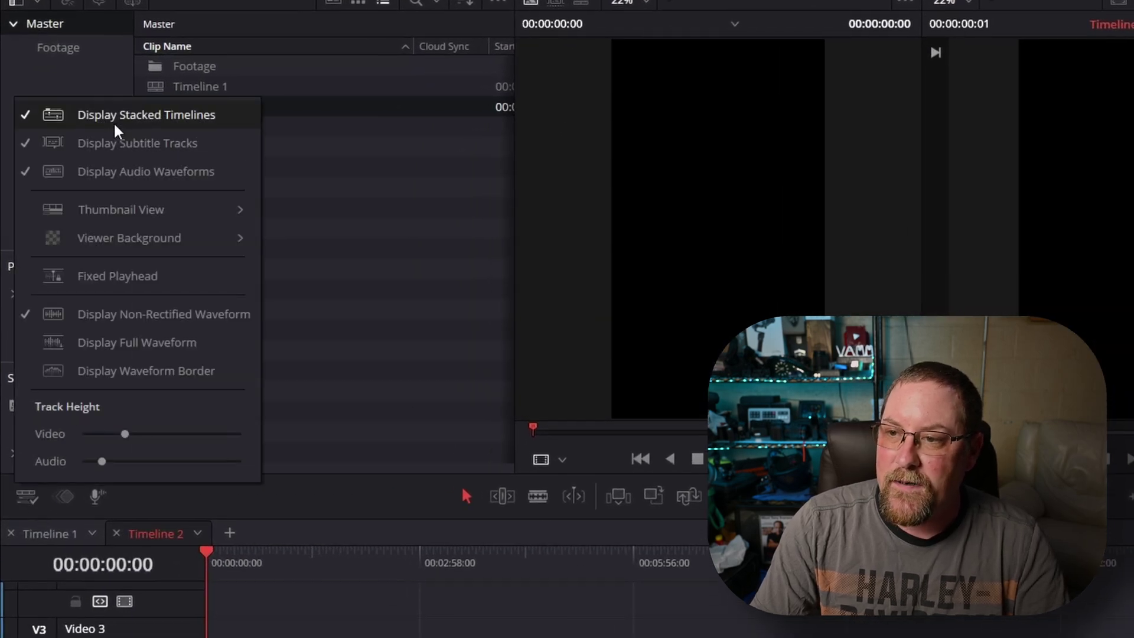
pyautogui.click(175, 115)
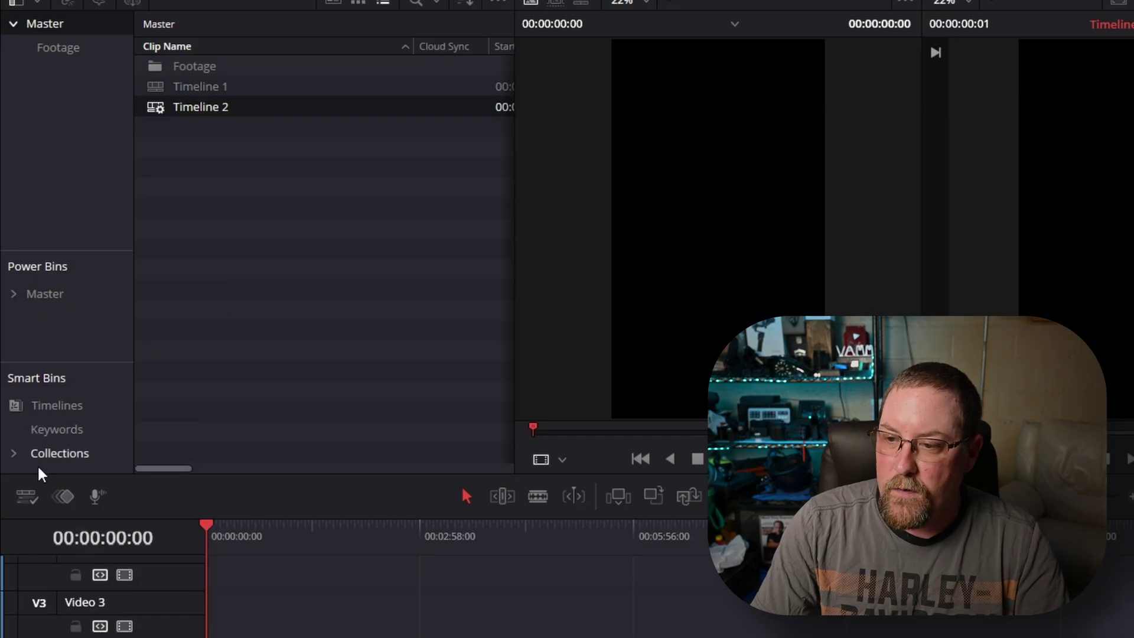
pyautogui.click(26, 499)
pyautogui.click(90, 120)
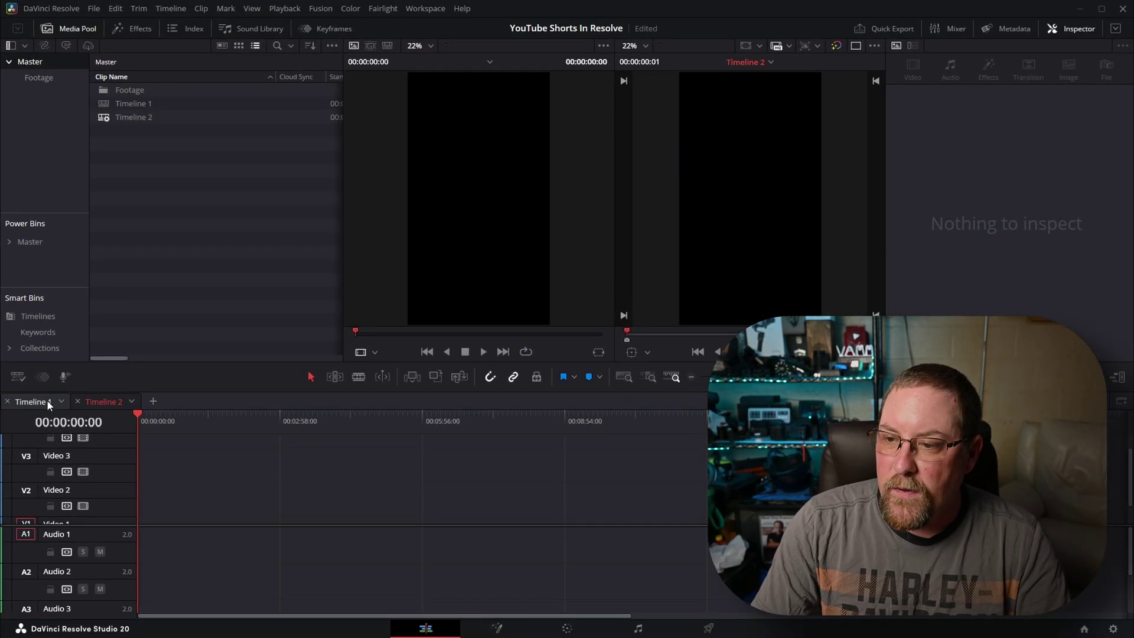
# In Timeline 1, split the multicam ride clip to isolate a short segment starting at 00:02:10:17.
pyautogui.click(42, 403)
pyautogui.moveTo(243, 421)
pyautogui.mouseDown()
pyautogui.moveTo(264, 424)
pyautogui.moveTo(243, 421)
pyautogui.mouseUp()
pyautogui.hotkey('ctrl', 'b')
pyautogui.hotkey('ctrl', 'b')
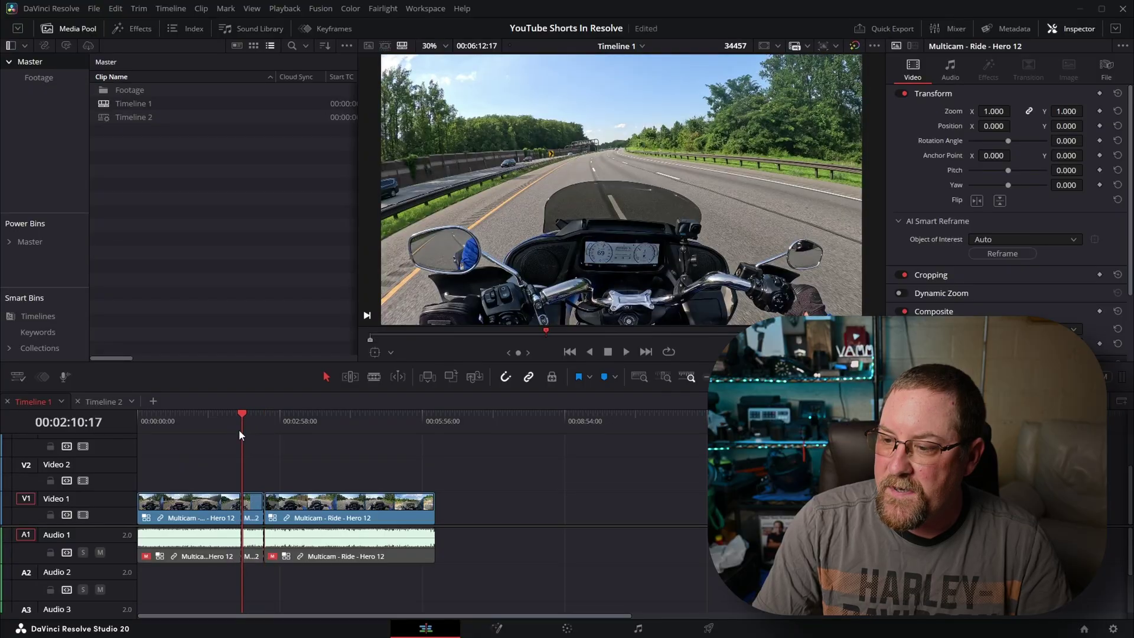
# Copy the short middle segment from Timeline 1 and paste it at the start of Timeline 2.
pyautogui.click(253, 518)
pyautogui.hotkey('ctrl', 'c')
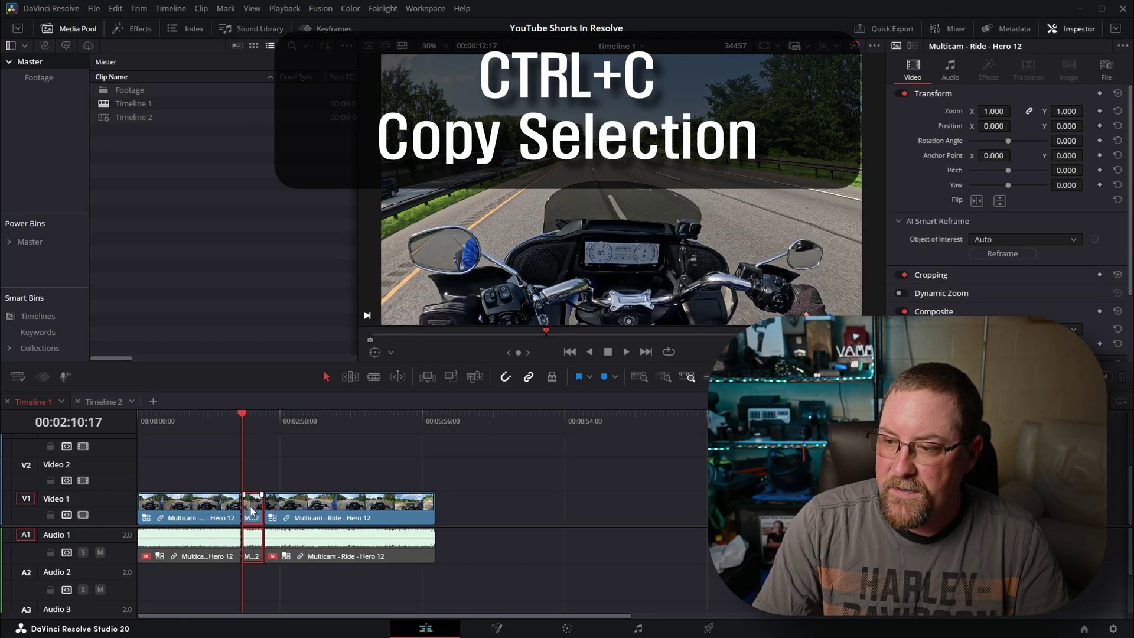
pyautogui.click(105, 401)
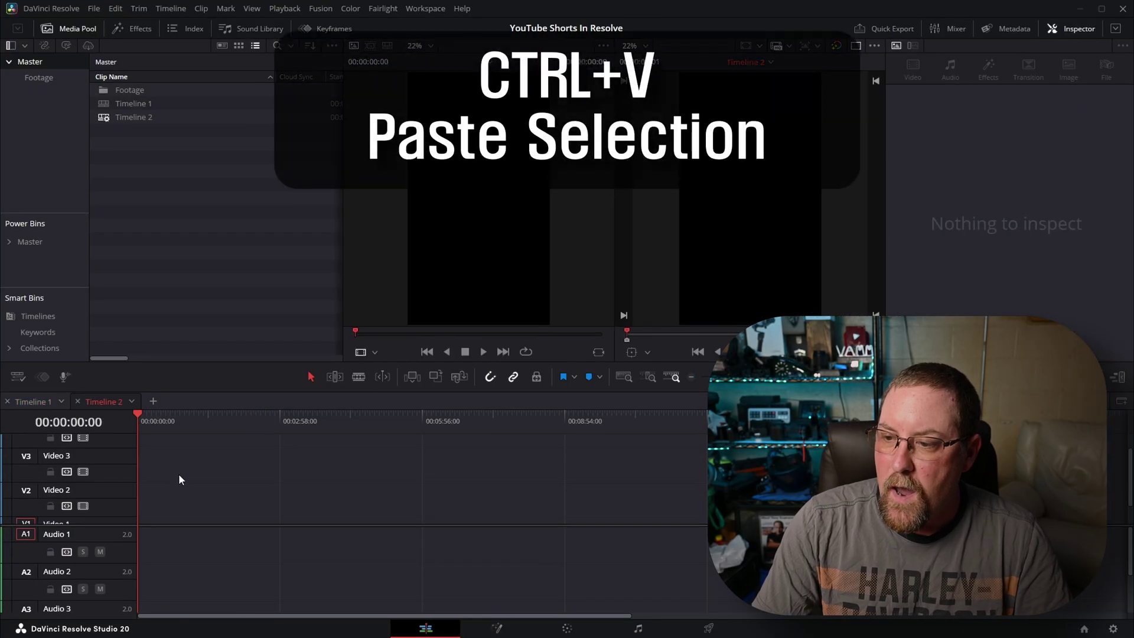
pyautogui.hotkey('ctrl', 'v')
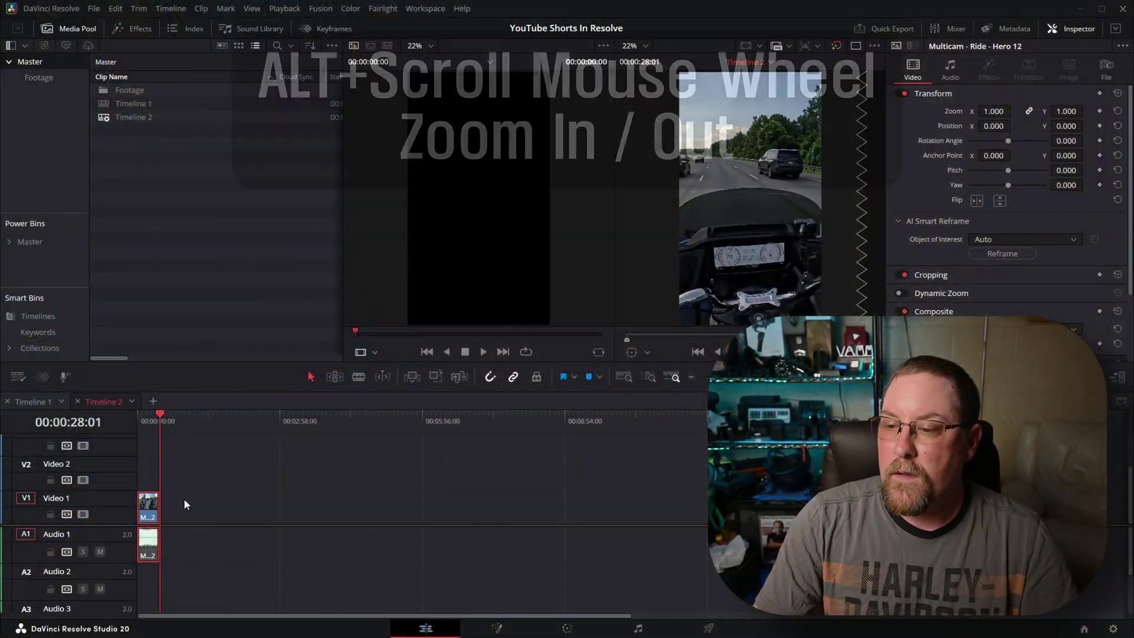
# Switch the multicam angle of the pasted video clip in Timeline 2 to Hero 10.
pyautogui.keyDown('alt'); pyautogui.scroll(5, 183, 499); pyautogui.keyUp('alt')
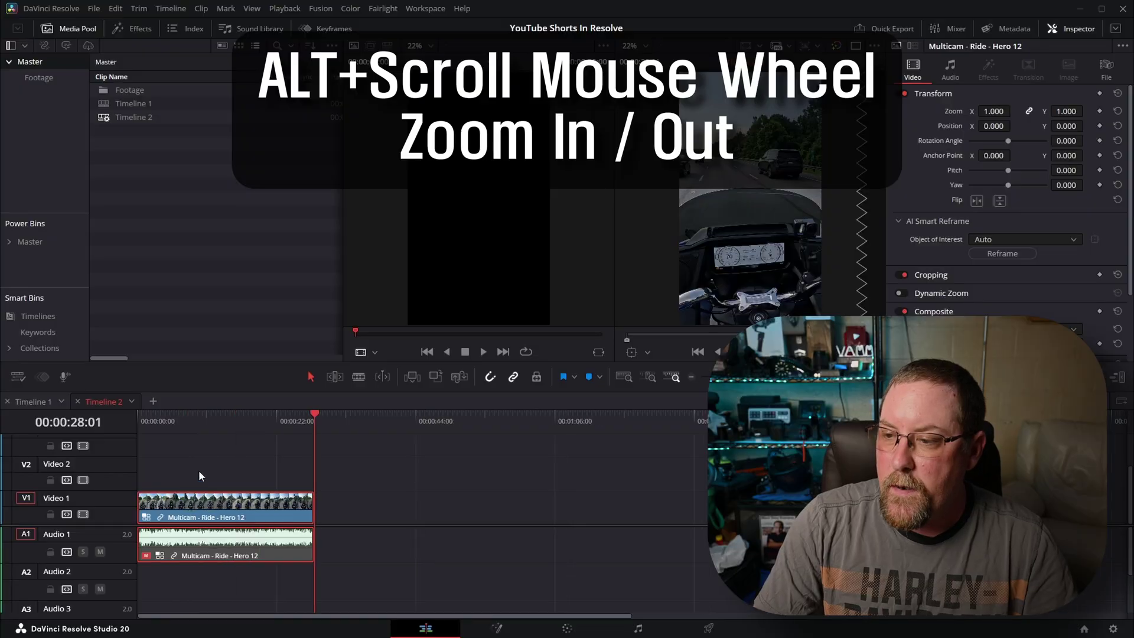
pyautogui.click(203, 417)
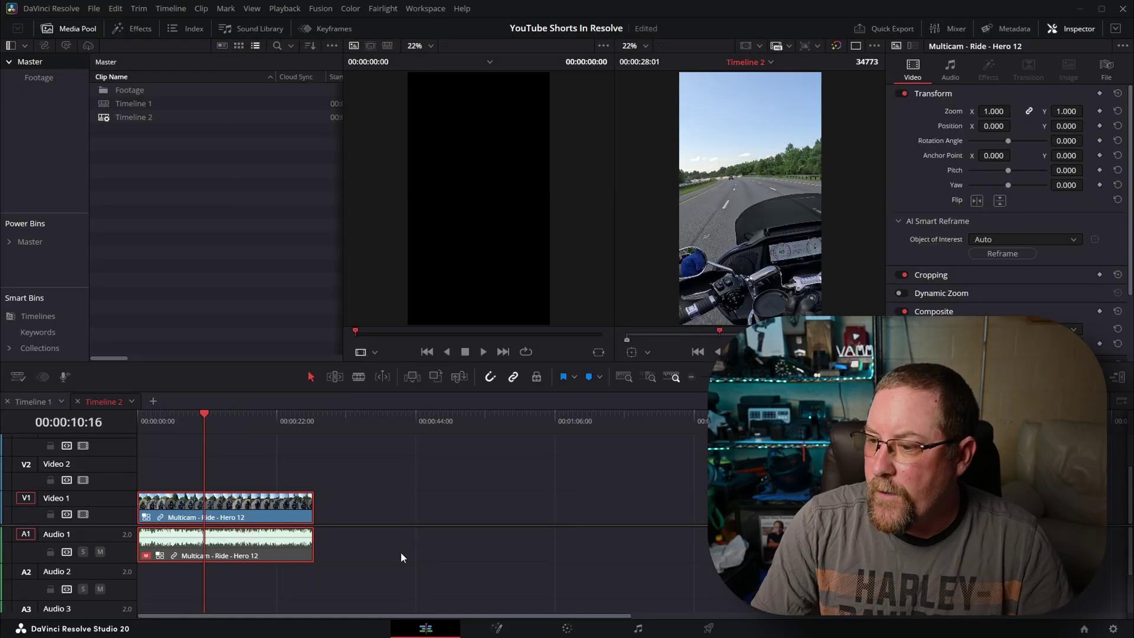
pyautogui.rightClick(232, 507)
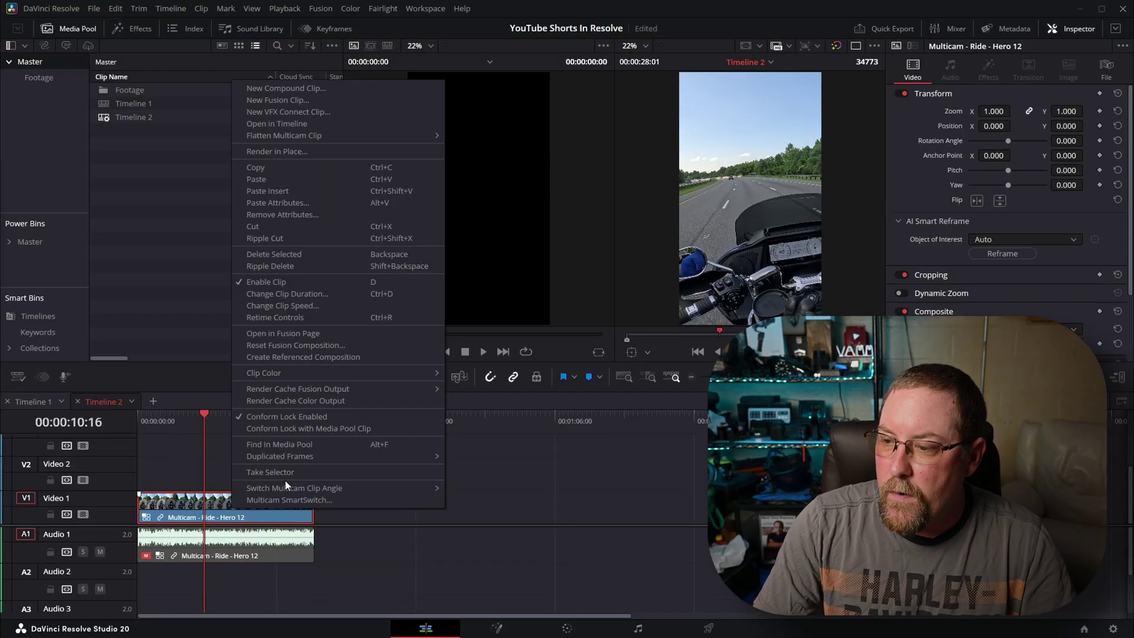
pyautogui.click(475, 500)
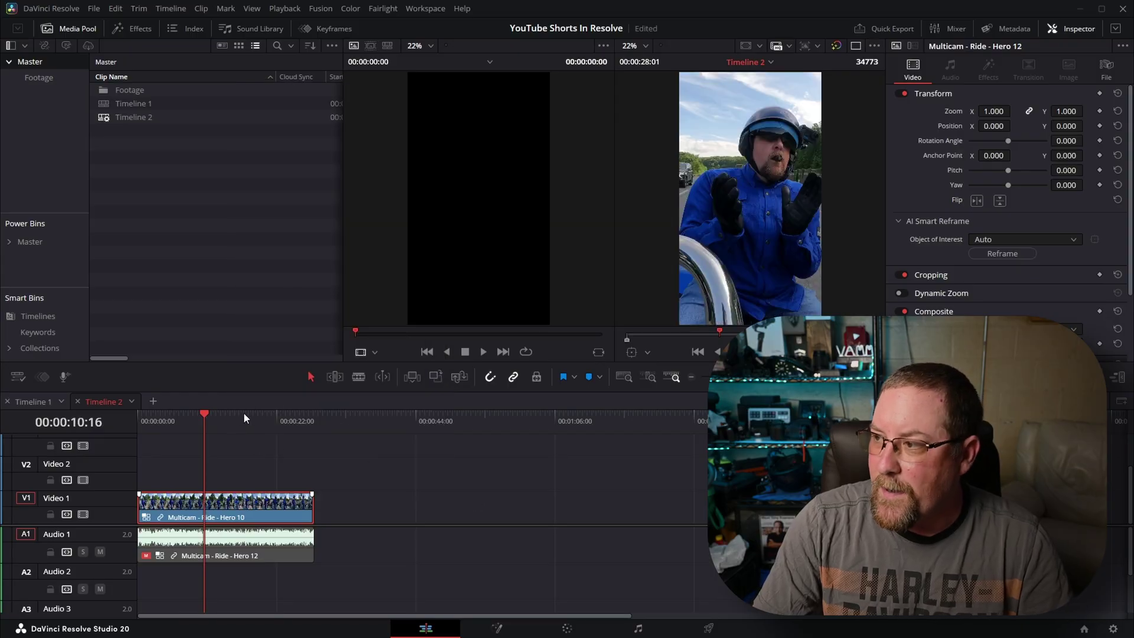
# Try shifting the clip's Position X to -149 at 00:00:19:20, and reset the position.
pyautogui.click(221, 417)
pyautogui.moveTo(218, 430); pyautogui.dragTo(262, 450)
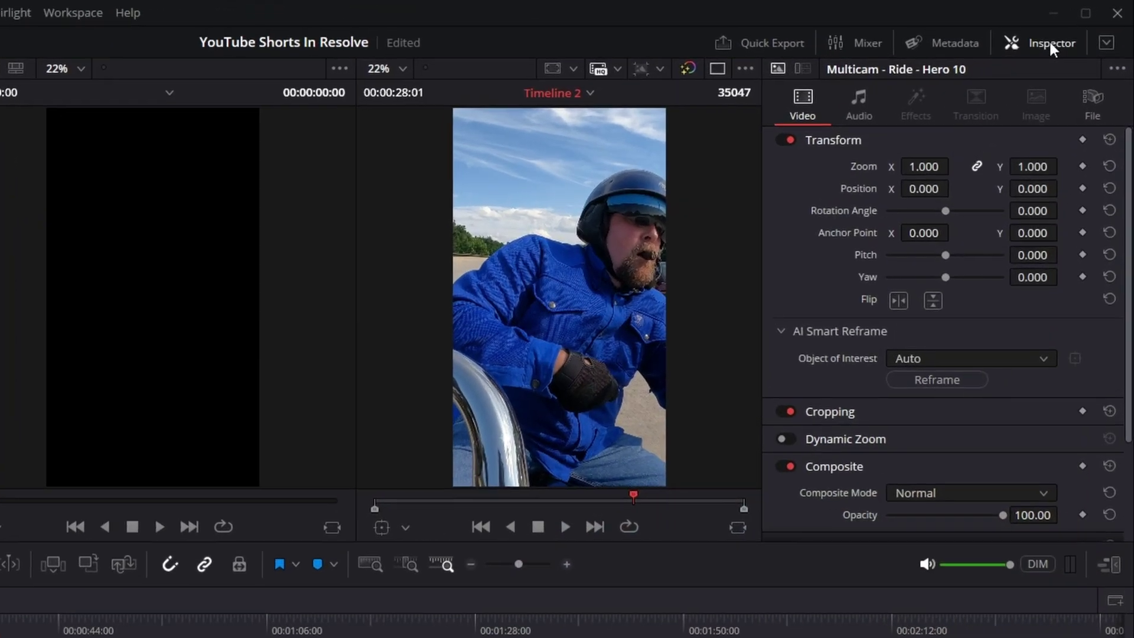
pyautogui.click(1074, 30)
pyautogui.click(1074, 31)
pyautogui.moveTo(924, 189); pyautogui.dragTo(894, 189)
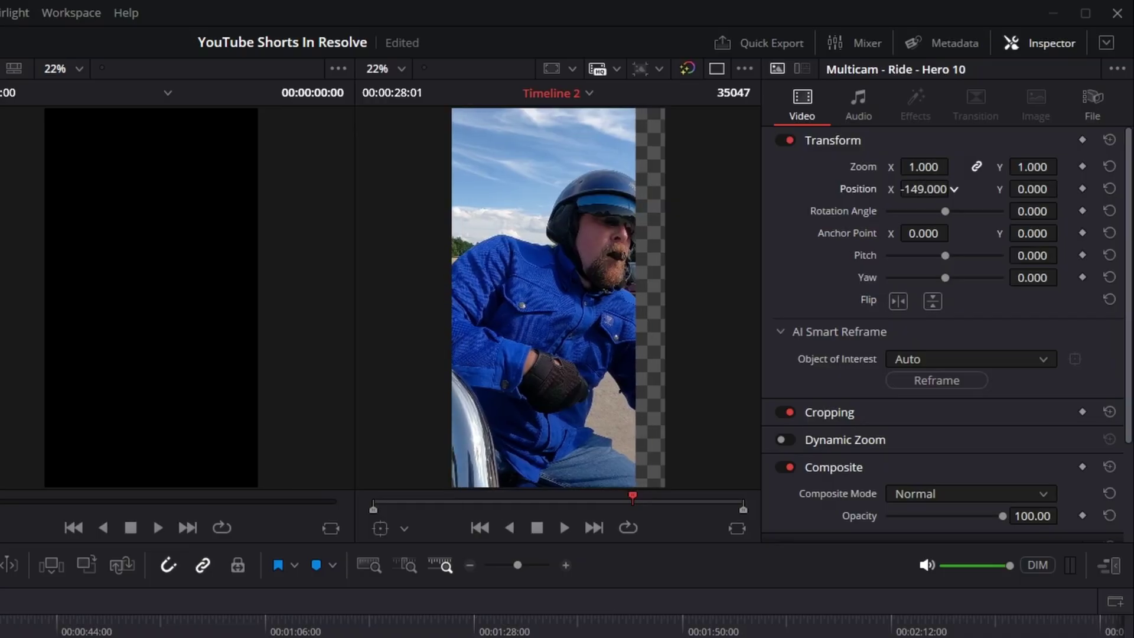
pyautogui.doubleClick(863, 189)
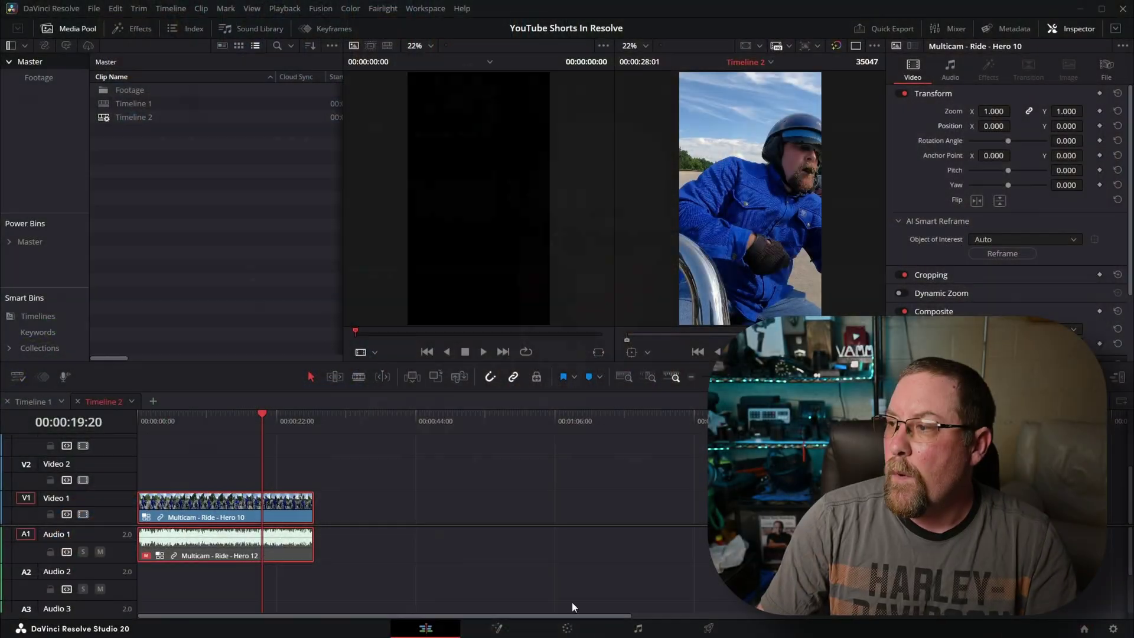
# Flatten the multicam clip in Timeline 2, copying the multicam grades.
pyautogui.rightClick(215, 514)
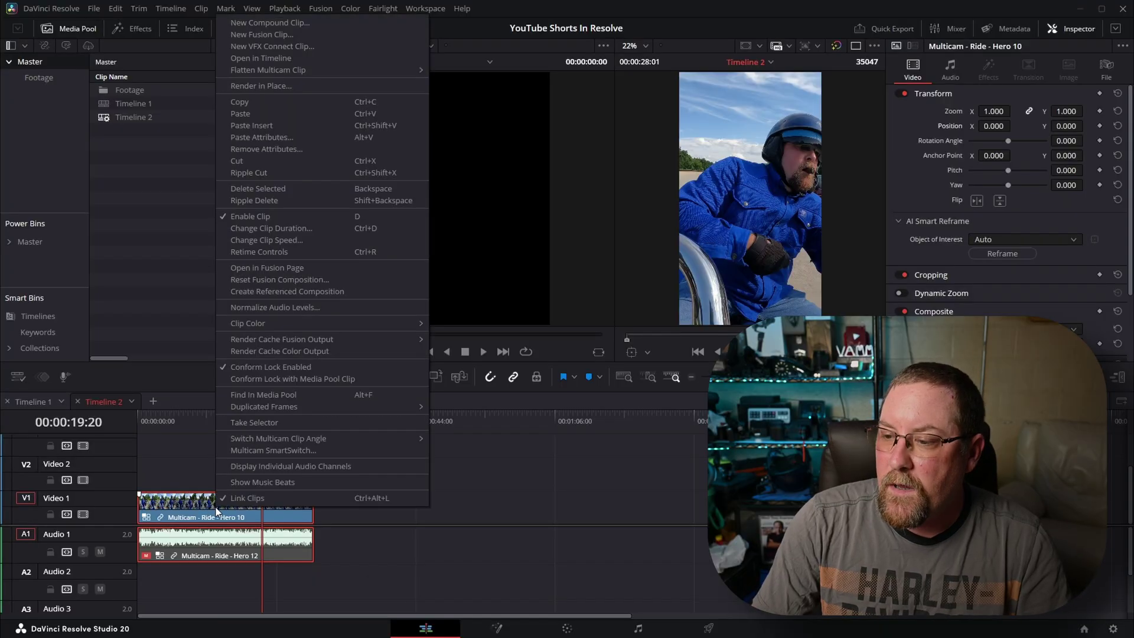
pyautogui.moveTo(279, 73)
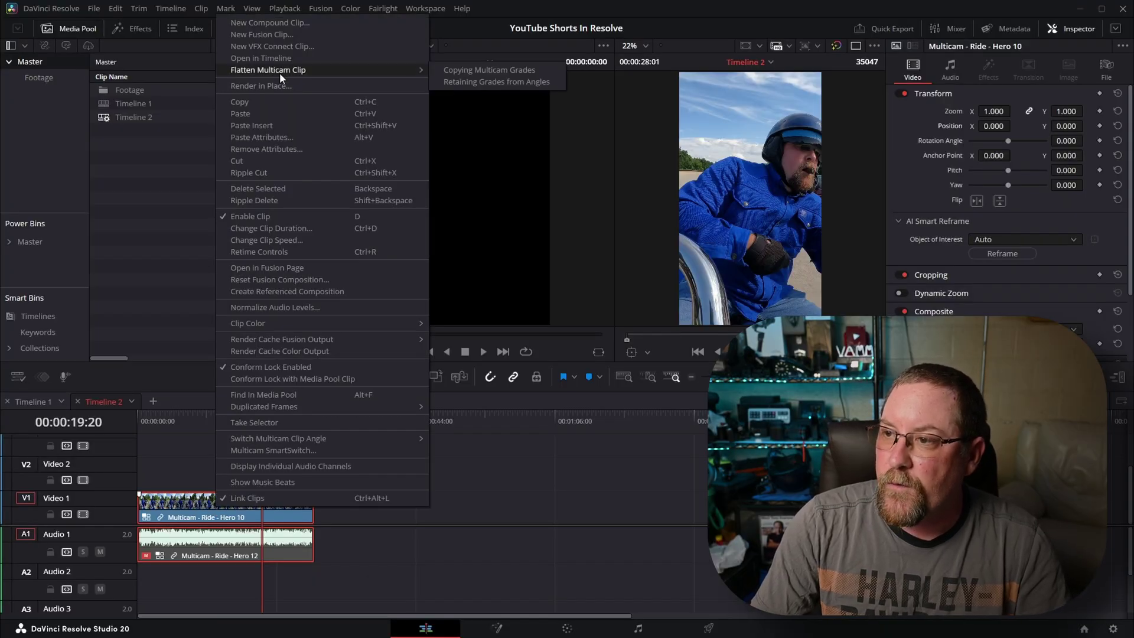
pyautogui.click(488, 71)
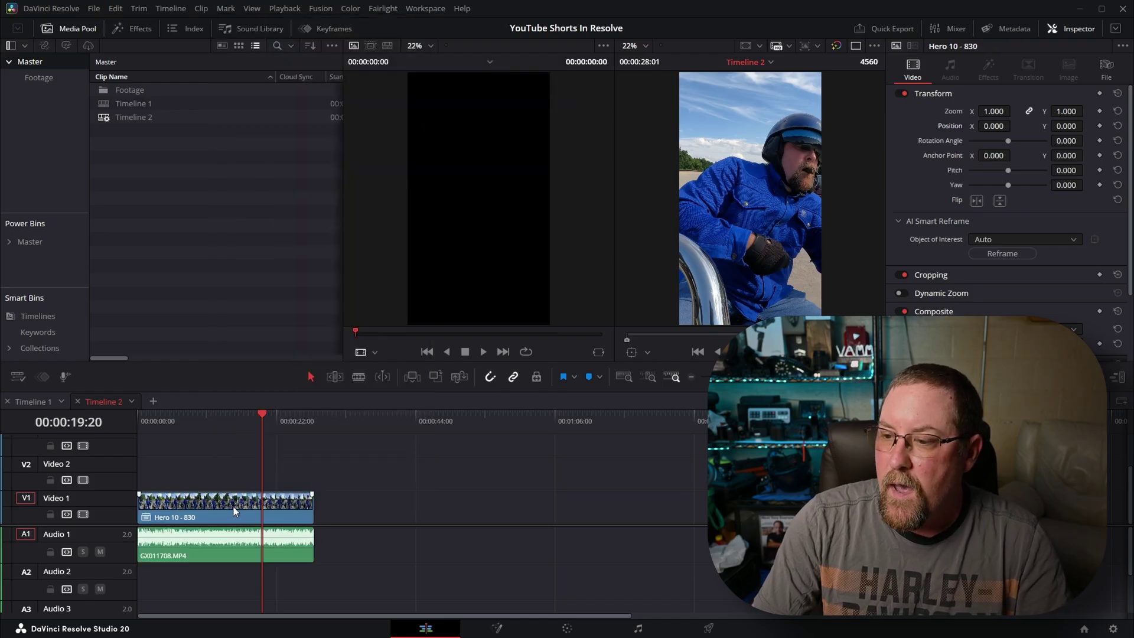
# Decompose the flattened Hero 10 - 830 clip in place using clips only.
pyautogui.rightClick(271, 513)
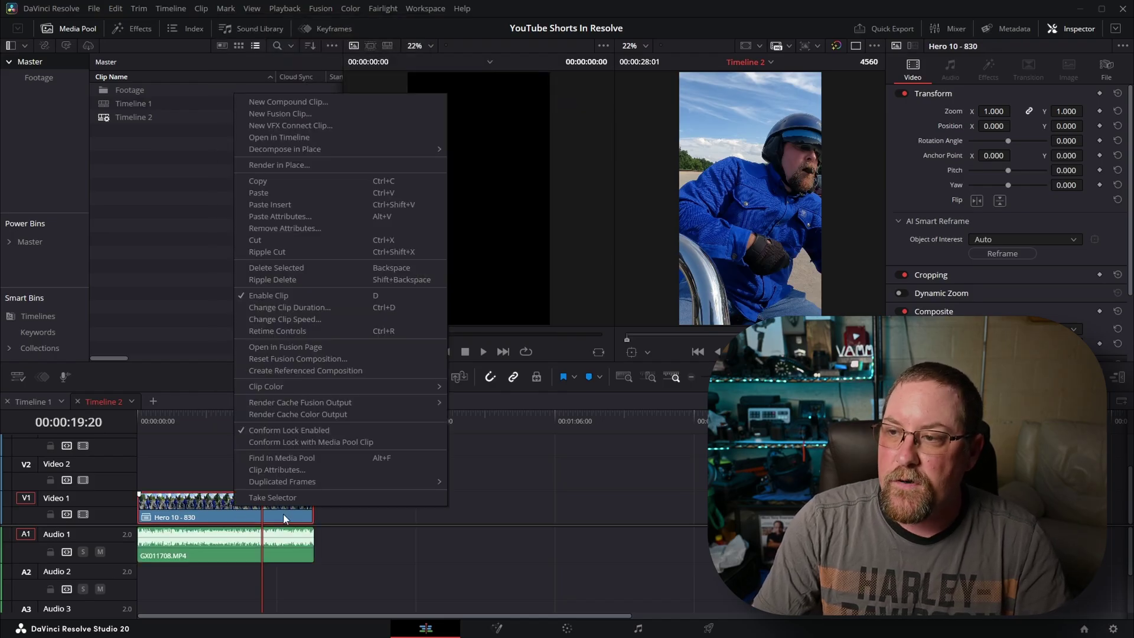
pyautogui.moveTo(300, 149)
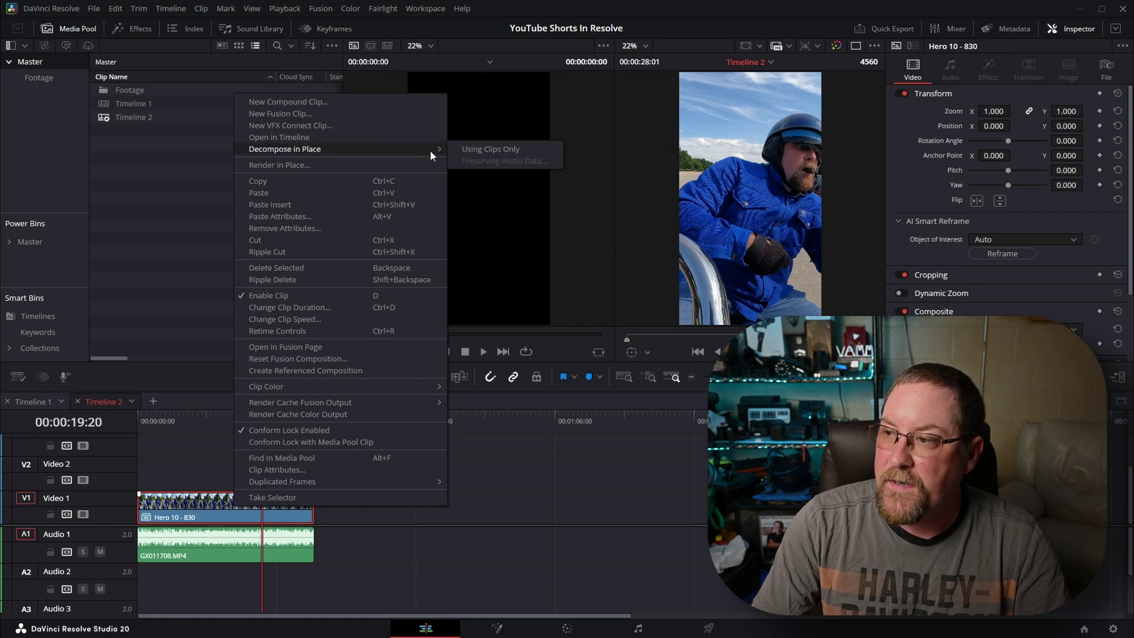
pyautogui.click(461, 148)
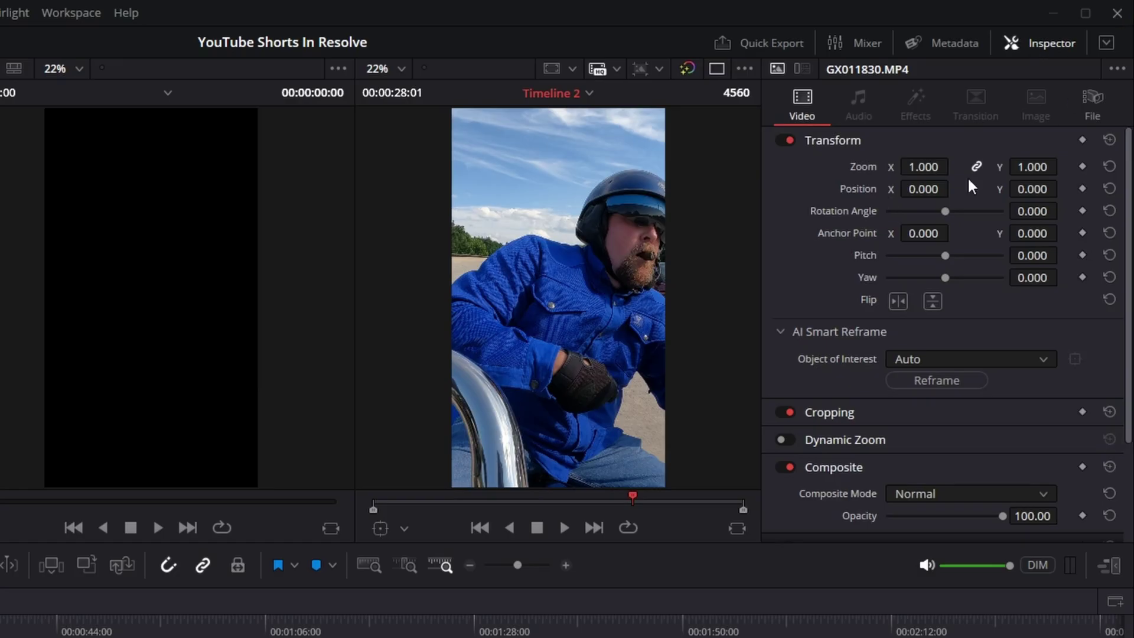
# Try Position X -102 on the video clip, check the framing at 00:00:14:08, and reset all Transform values.
pyautogui.moveTo(924, 189); pyautogui.dragTo(893, 189)
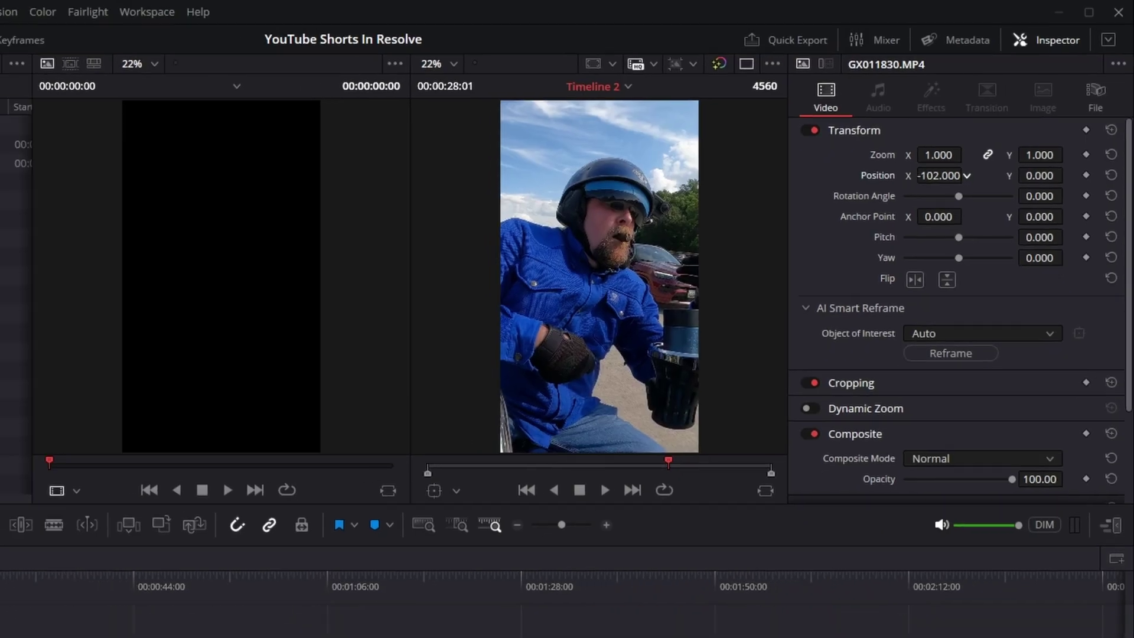
pyautogui.click(267, 420)
pyautogui.moveTo(267, 421); pyautogui.dragTo(120, 432)
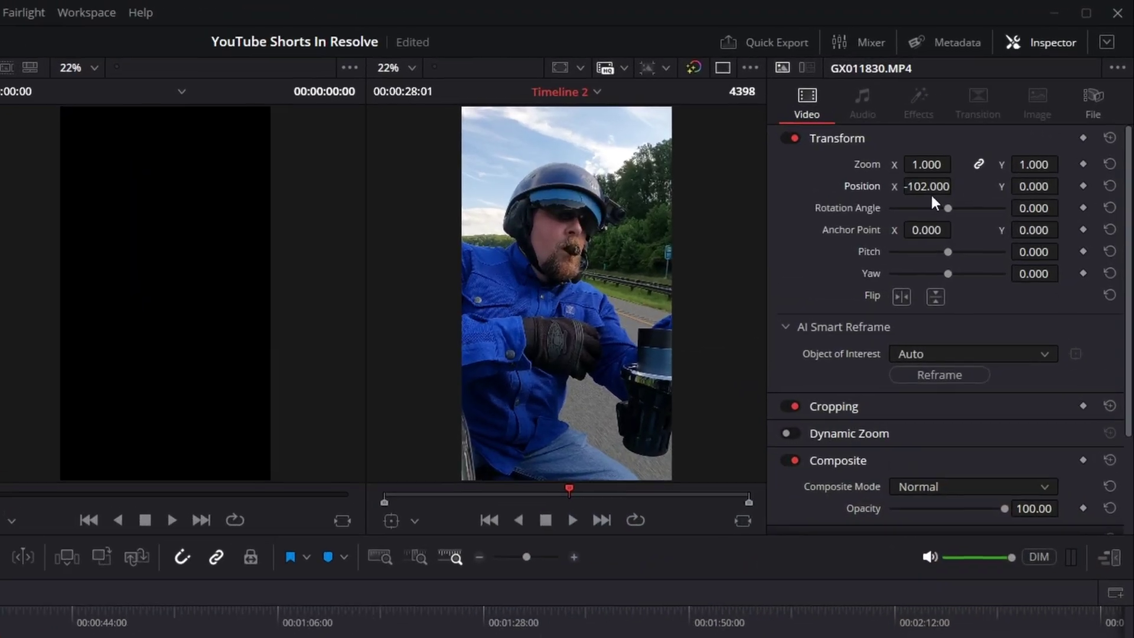
pyautogui.click(1110, 141)
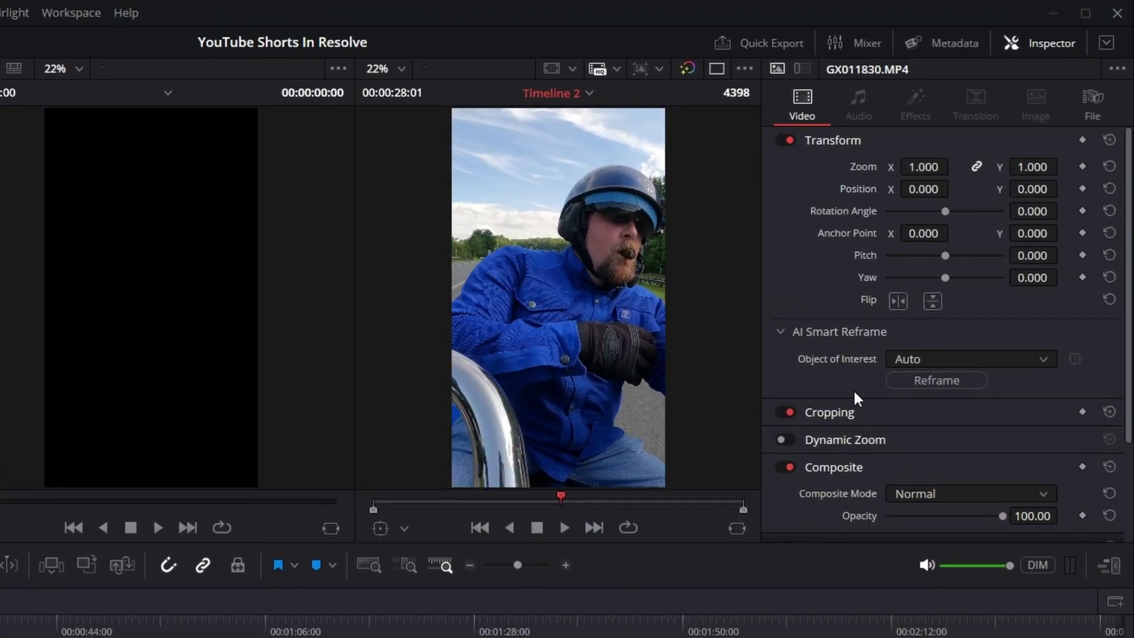
# Reframe the clip with AI Smart Reframe using Reference Point, with the reference box fitted around the rider's face.
pyautogui.click(961, 359)
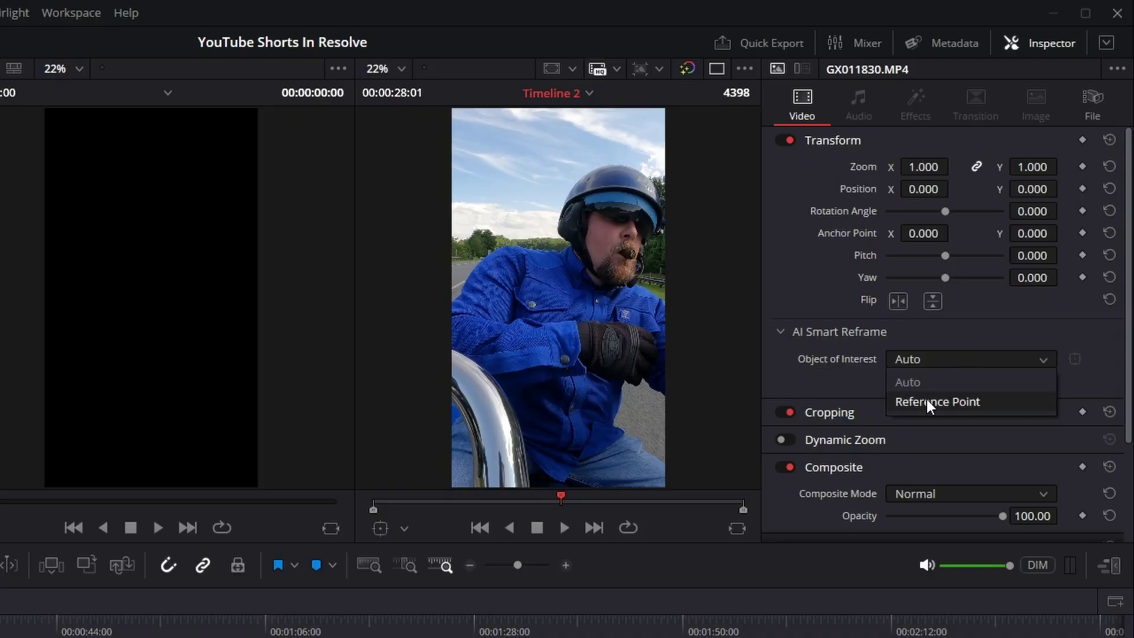
pyautogui.click(927, 400)
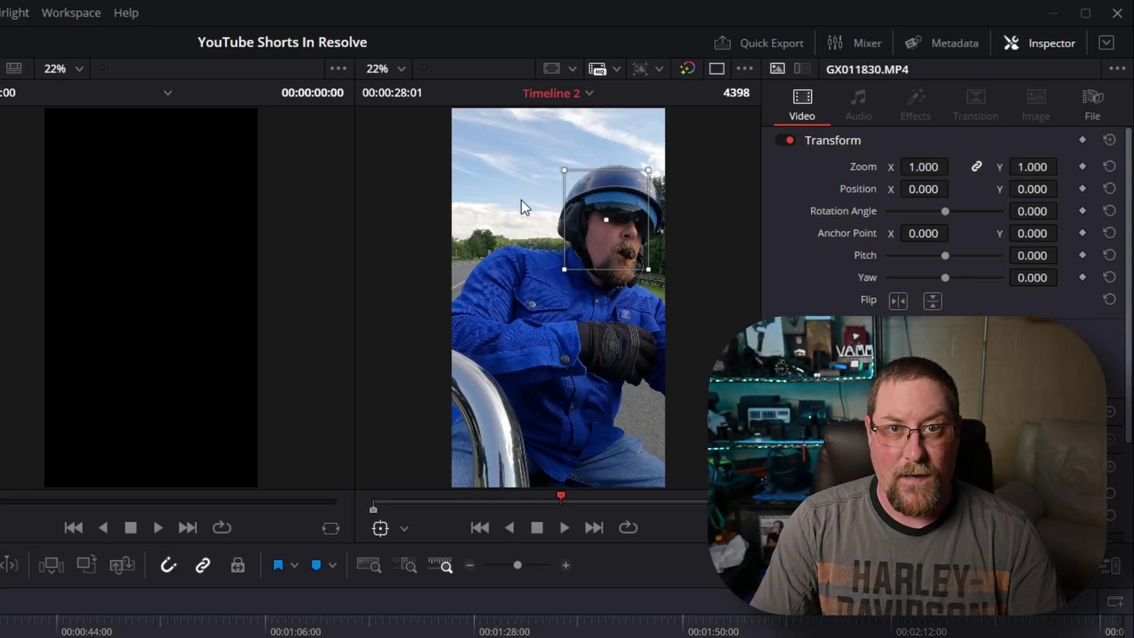
pyautogui.moveTo(563, 268); pyautogui.dragTo(615, 254)
pyautogui.moveTo(550, 120); pyautogui.dragTo(568, 194)
pyautogui.click(936, 381)
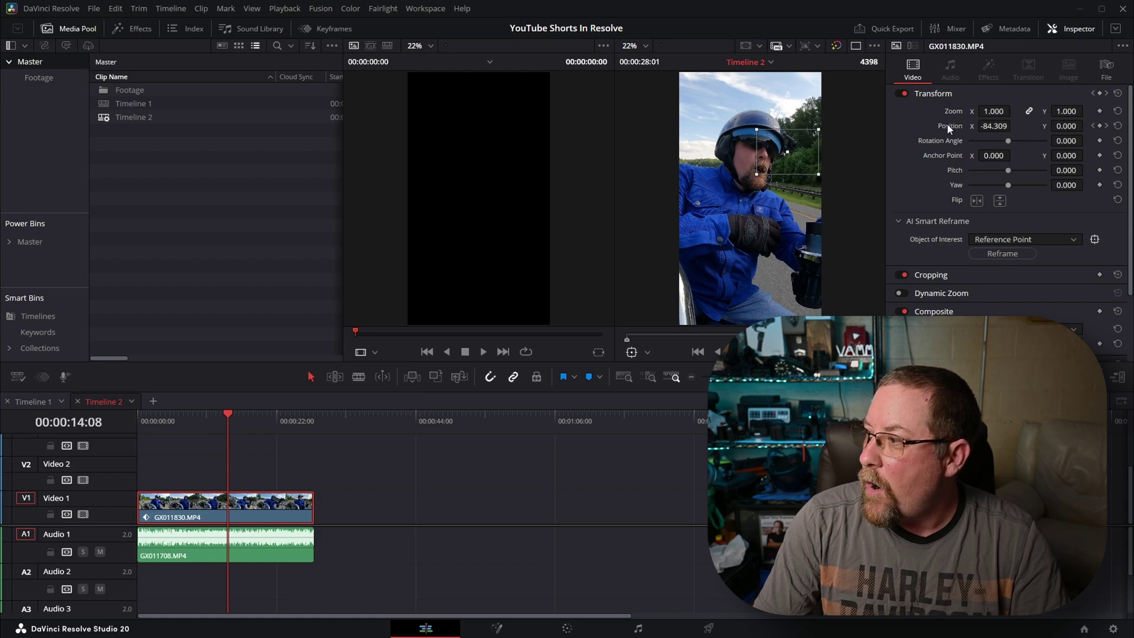
# Play Timeline 2 from the beginning to review the reframed clip.
pyautogui.press('Home')
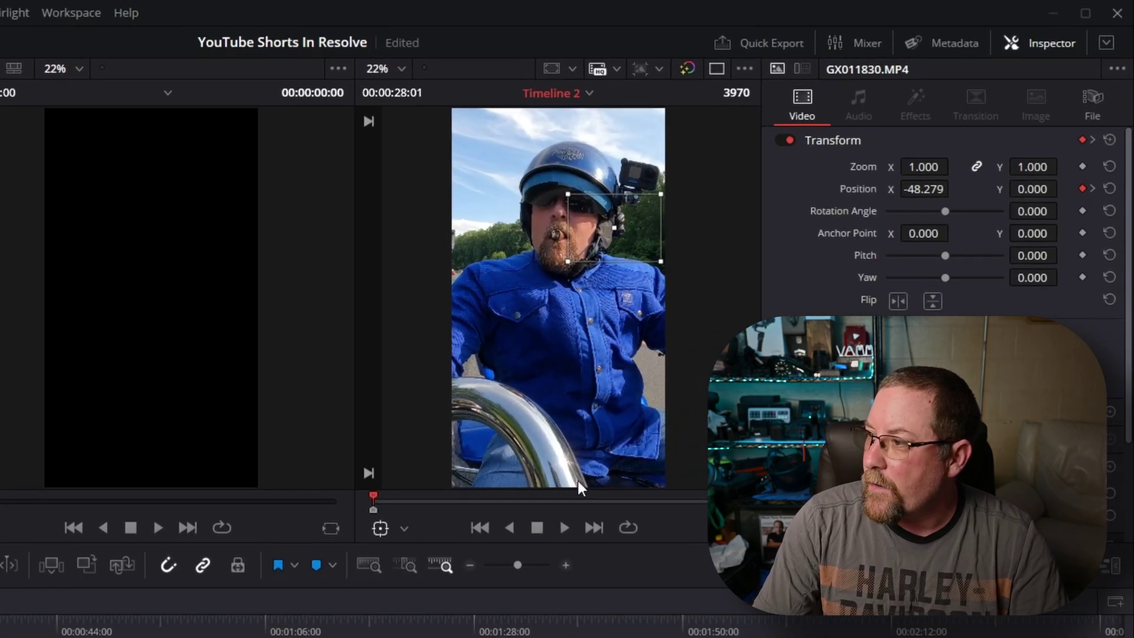
pyautogui.press('space')
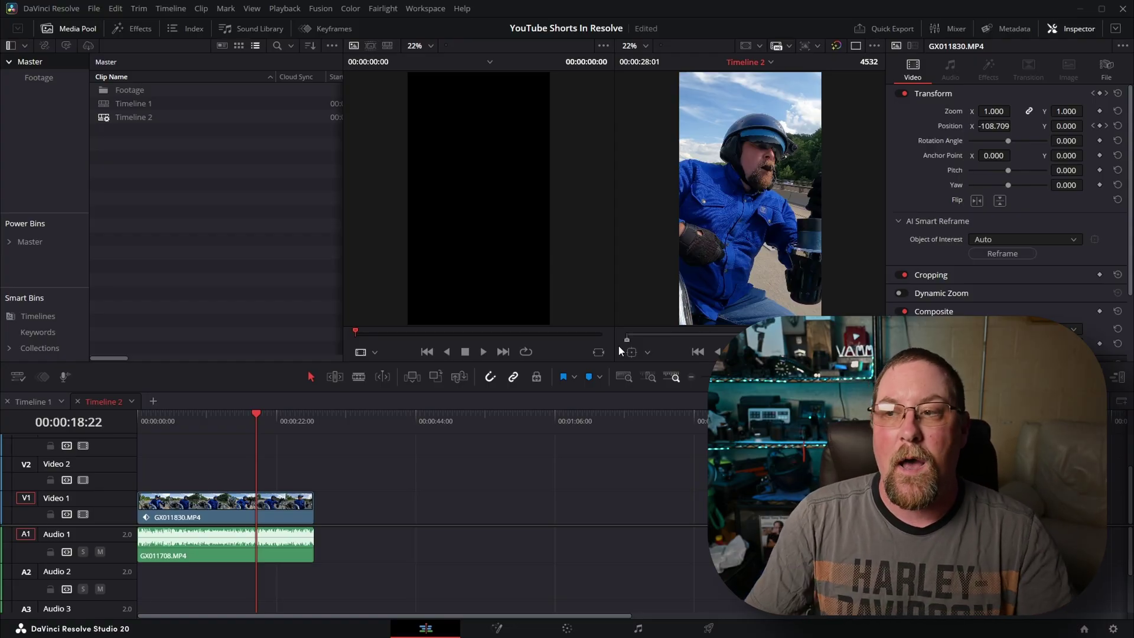
# View the Effects library beside the Media Pool in Timeline 2 and inspect the vertical layout of the Color page.
pyautogui.click(150, 137)
pyautogui.click(131, 117)
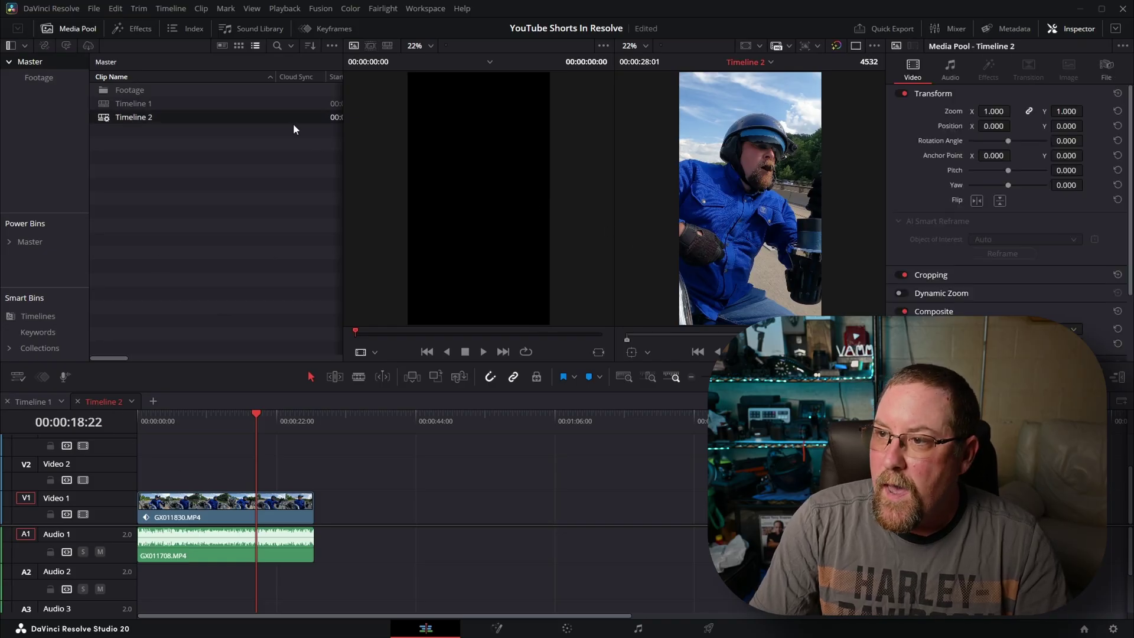
pyautogui.click(133, 28)
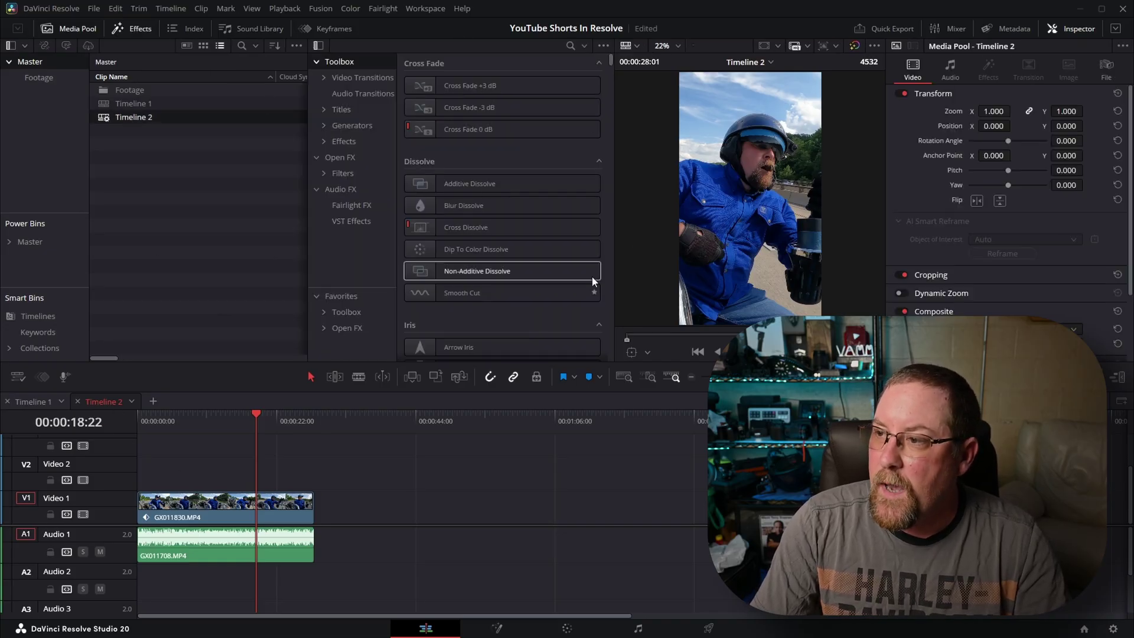
pyautogui.click(474, 443)
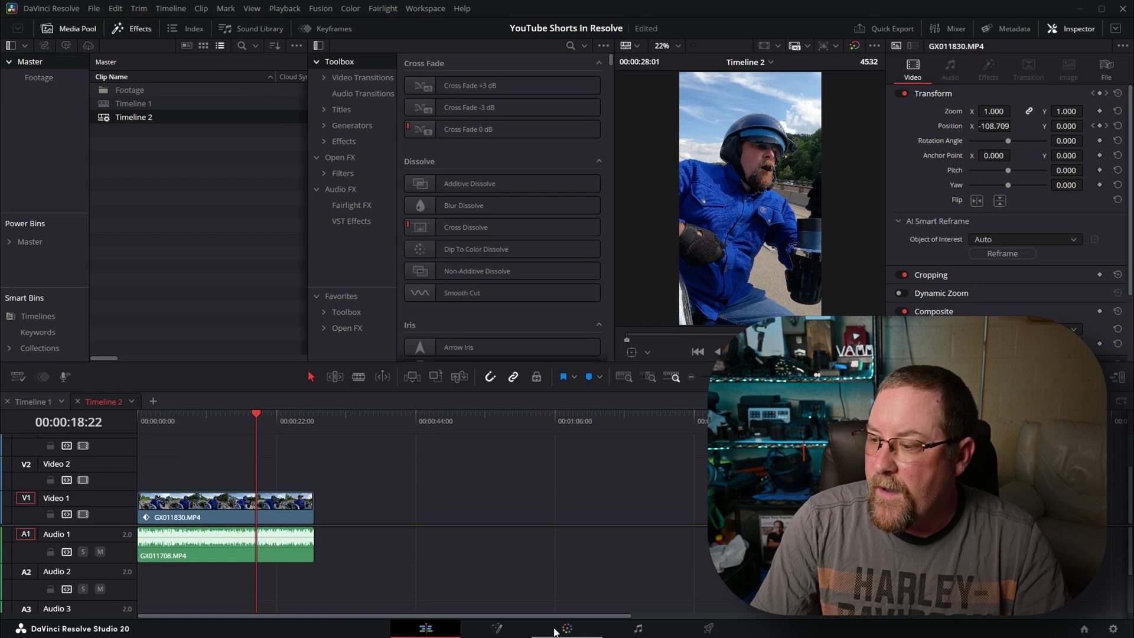
pyautogui.click(565, 631)
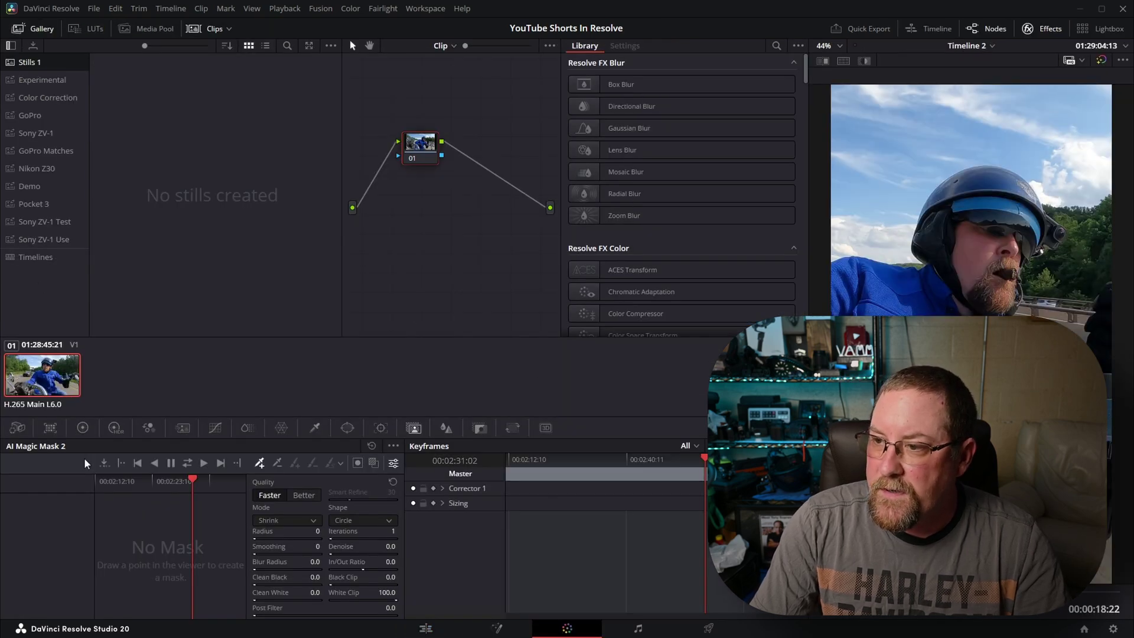
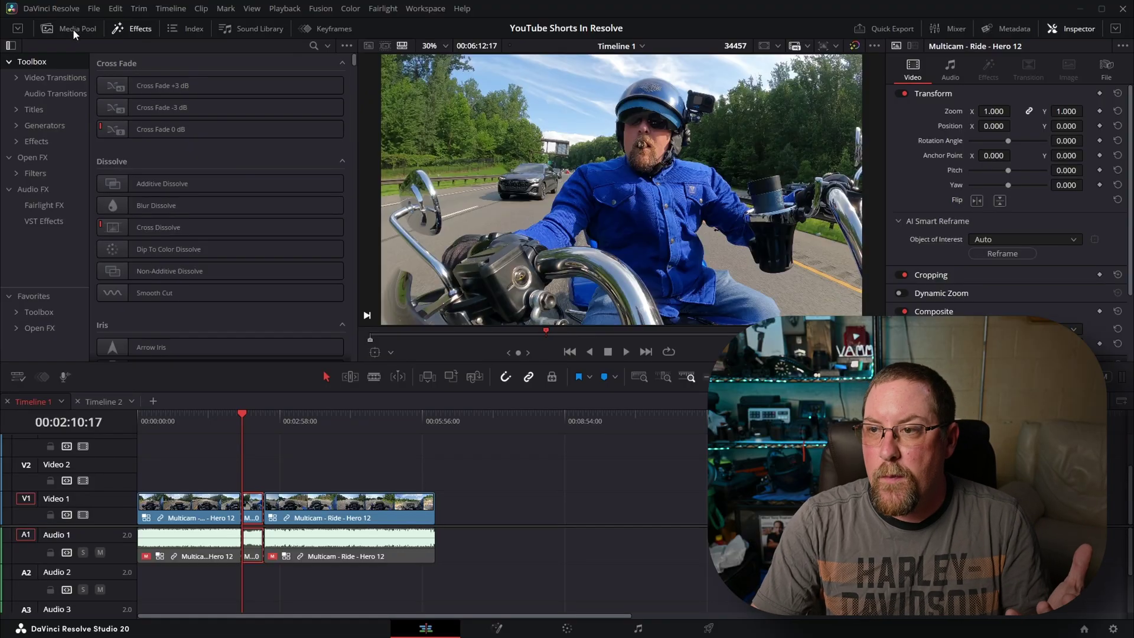
# Show the Media Pool in place of the Effects library while Timeline 1 is open.
pyautogui.click(74, 34)
pyautogui.click(133, 30)
pyautogui.click(80, 30)
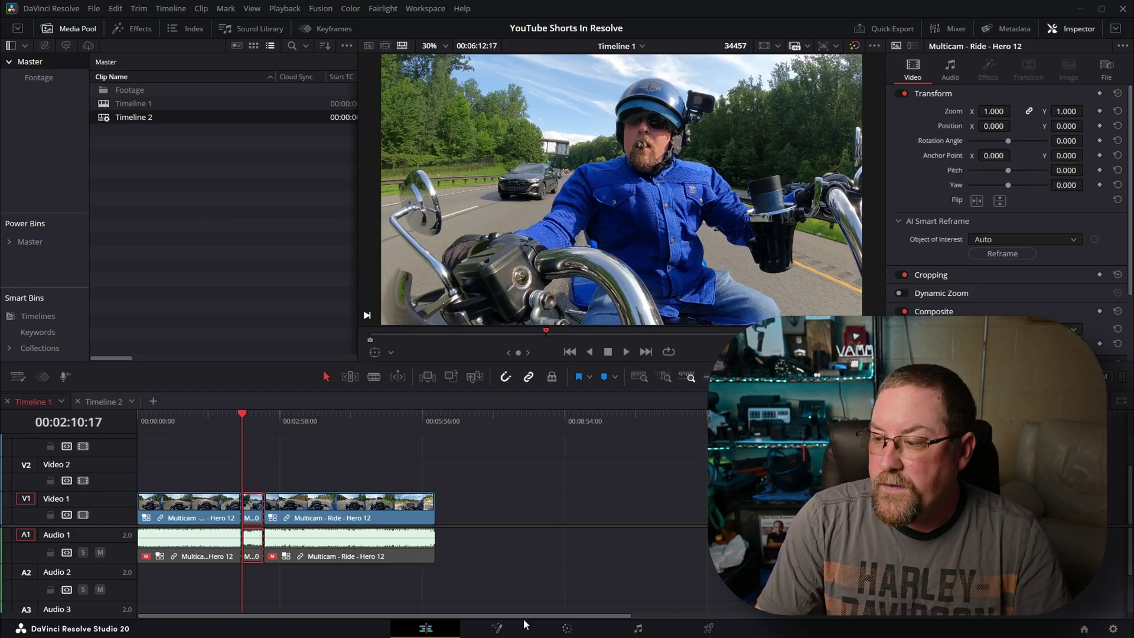
# Open Timeline 1's Hero 12 multicam clip in the Color page and display its primaries as Color Wheels.
pyautogui.click(567, 630)
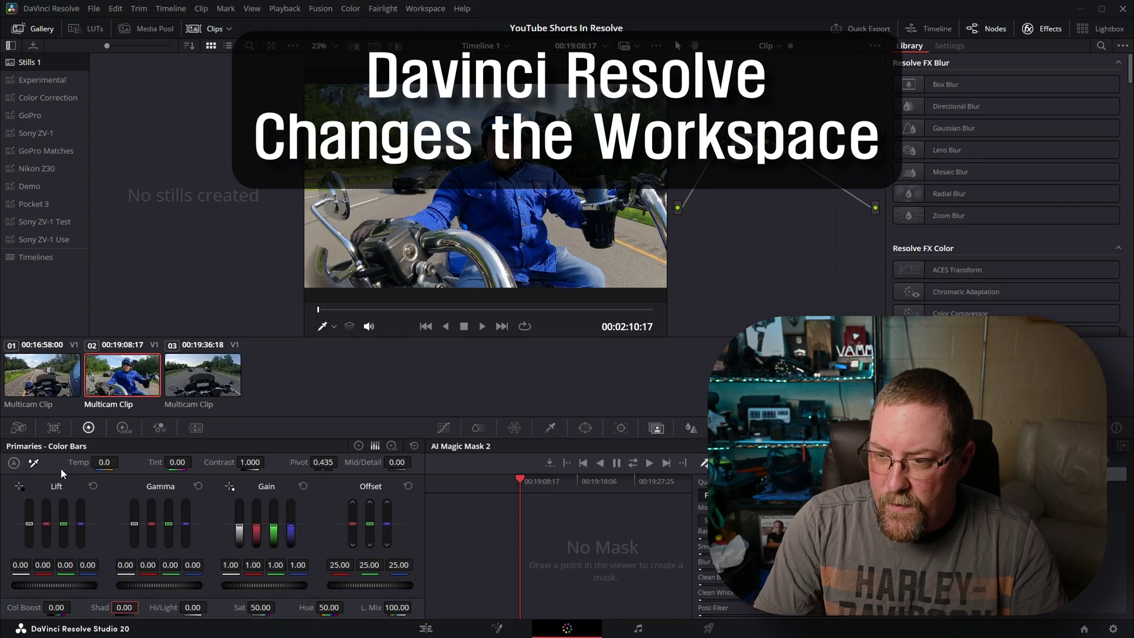
pyautogui.click(357, 448)
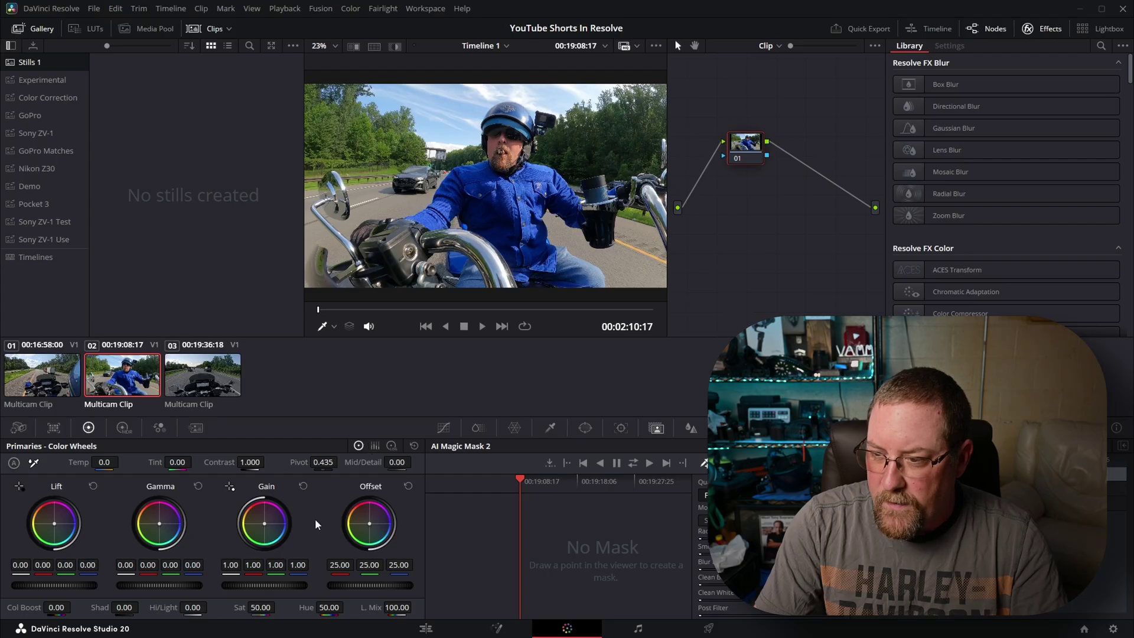
pyautogui.click(375, 446)
pyautogui.click(359, 446)
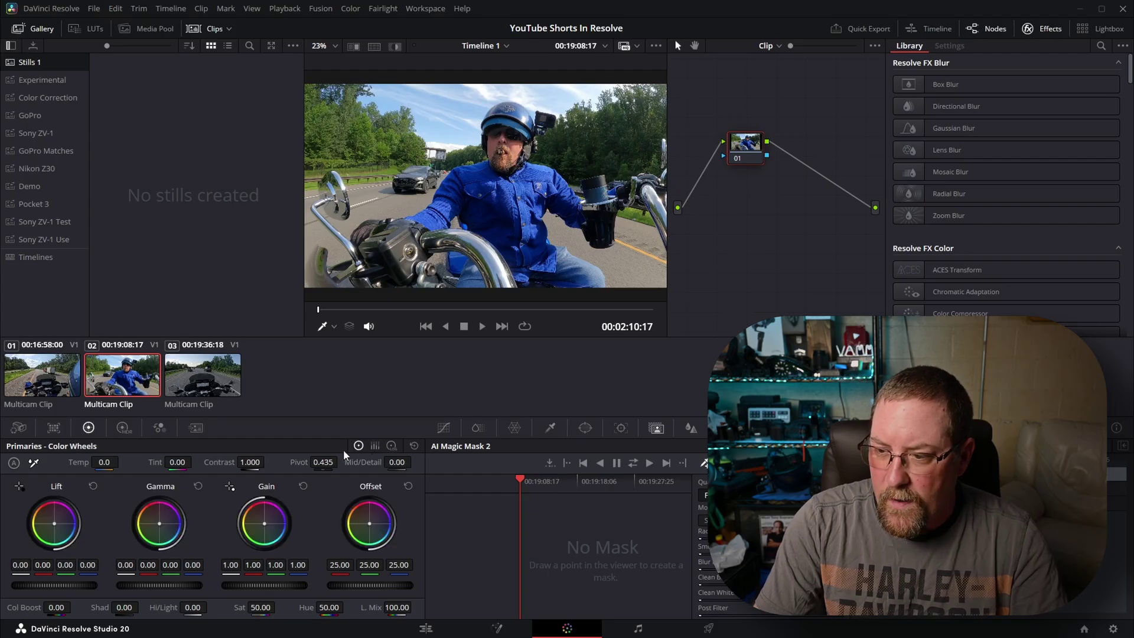
# Switch to Timeline 2 and display its clip's primaries as Color Wheels in the Color page.
pyautogui.click(425, 628)
pyautogui.click(101, 403)
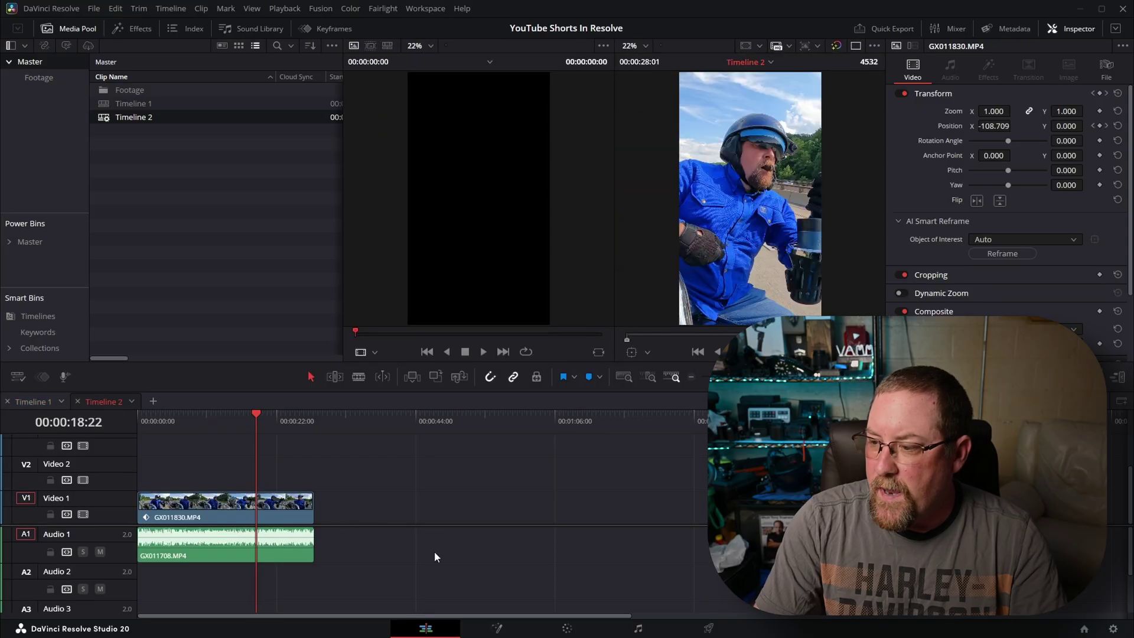
pyautogui.click(567, 628)
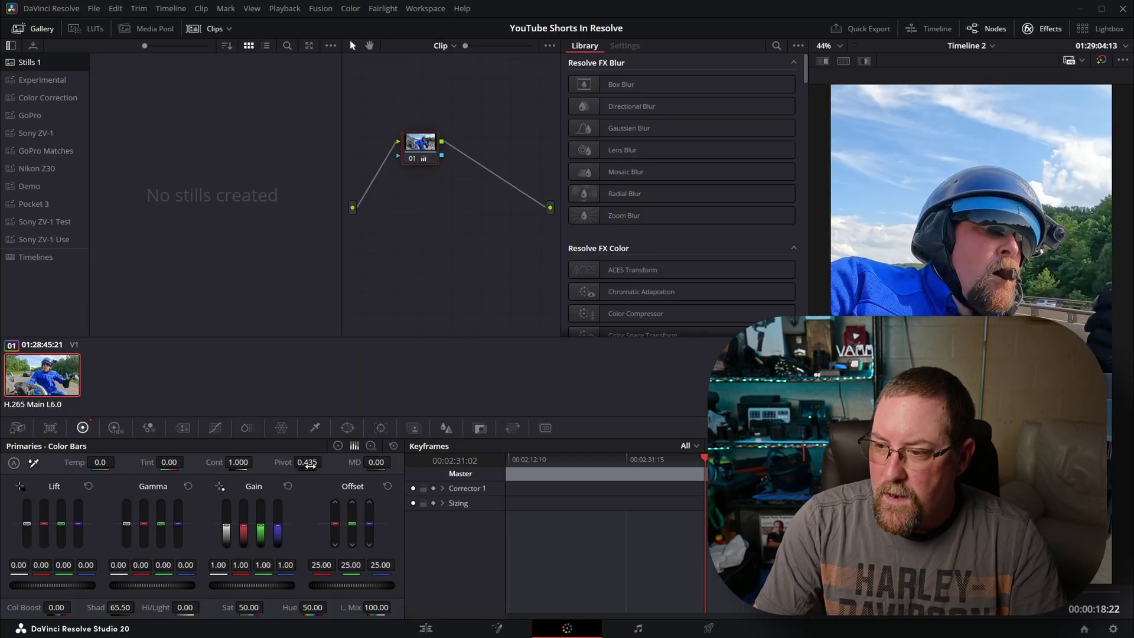
pyautogui.click(338, 446)
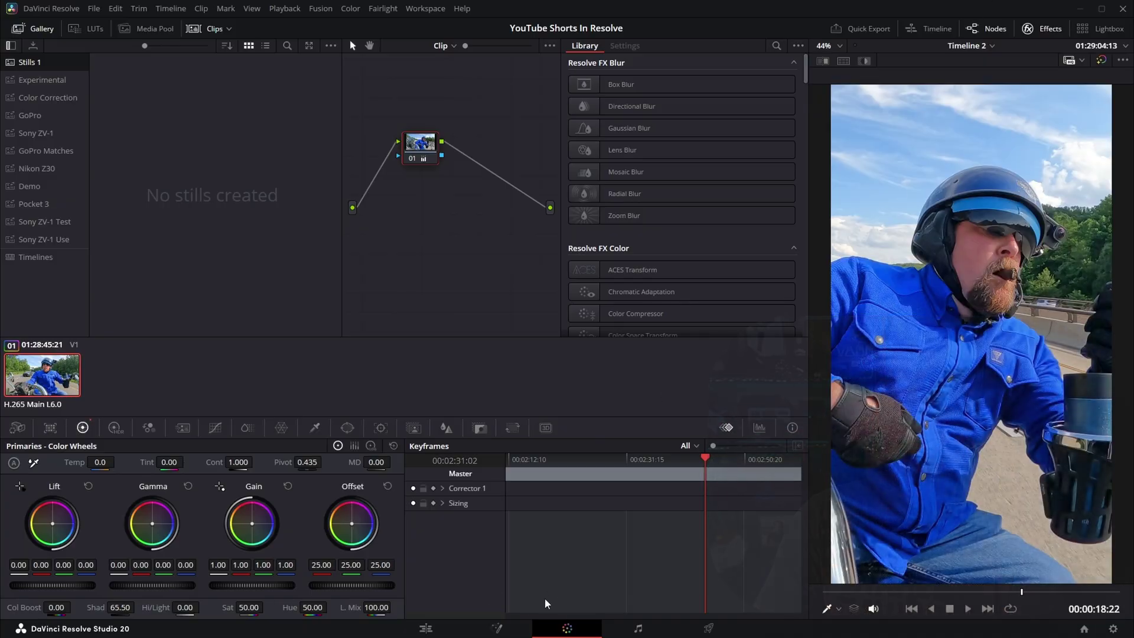
# Scrub Timeline 2 to 00:00:12:29 in the Edit page and open the timeline in the Deliver page.
pyautogui.click(428, 627)
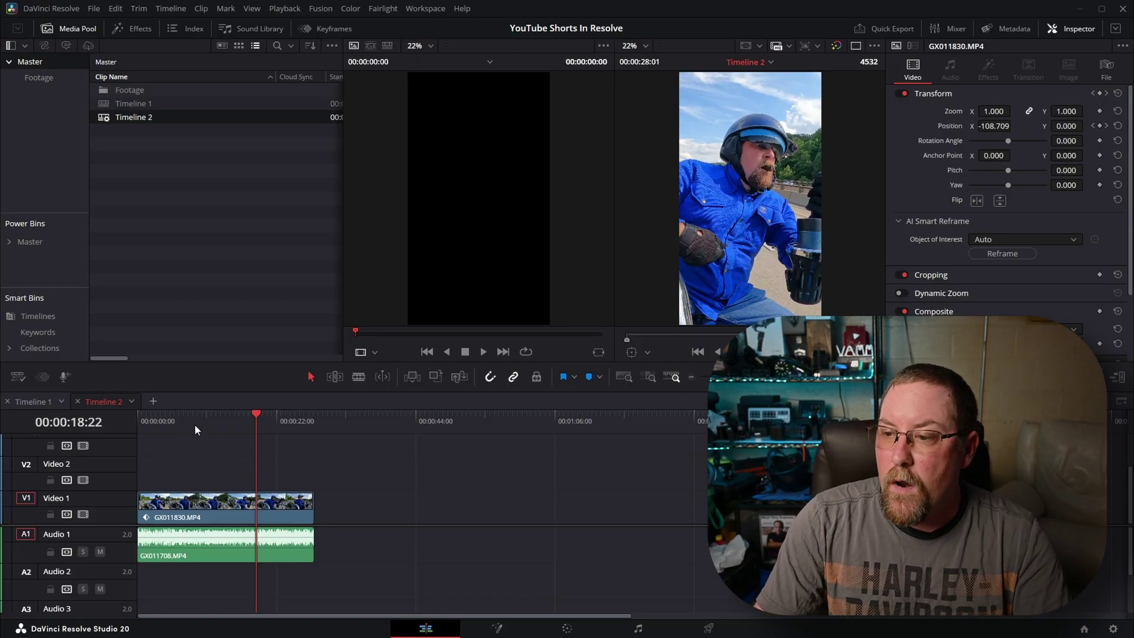
pyautogui.moveTo(194, 425); pyautogui.dragTo(218, 438)
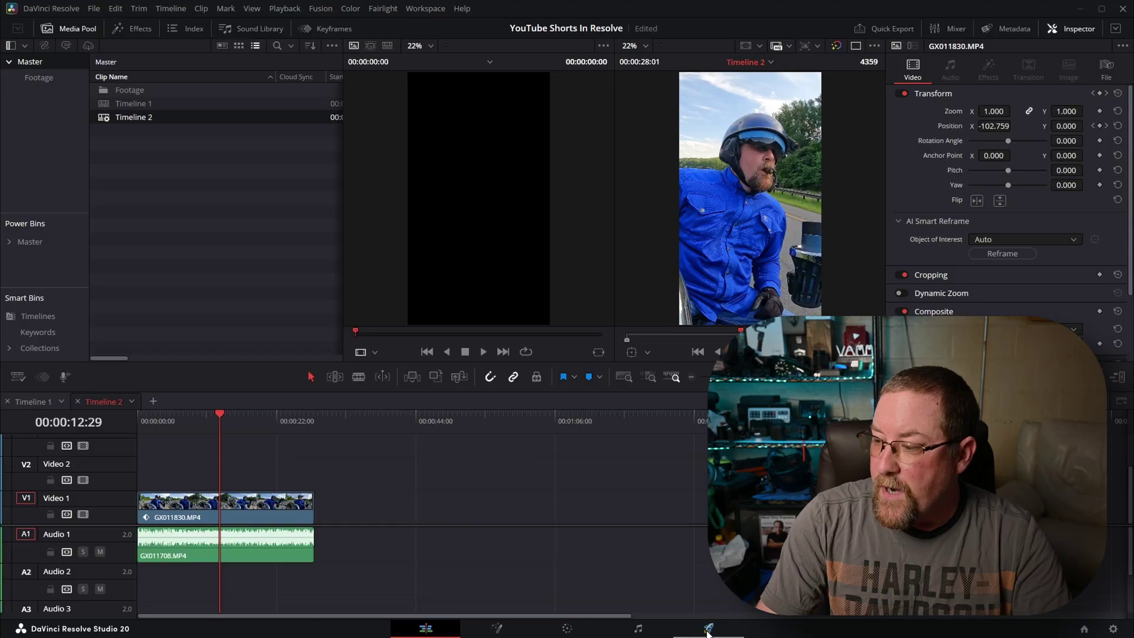
pyautogui.click(708, 628)
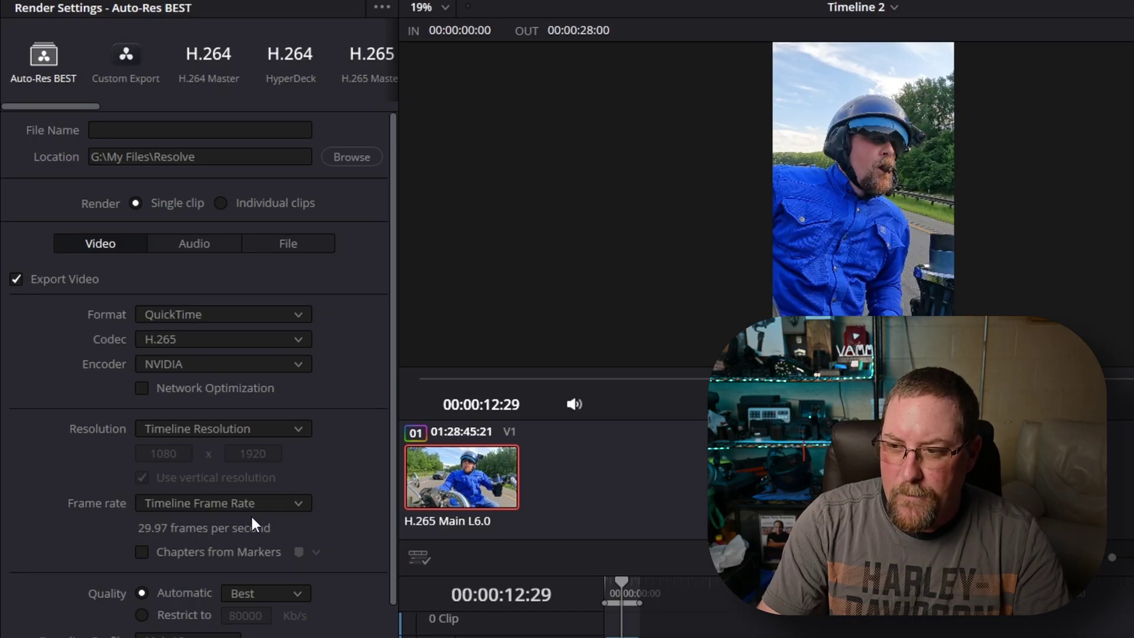
# Try the 1080 x 1920 HD render resolution with the Custom Export preset.
pyautogui.click(218, 428)
pyautogui.scroll(-1, 218, 520)
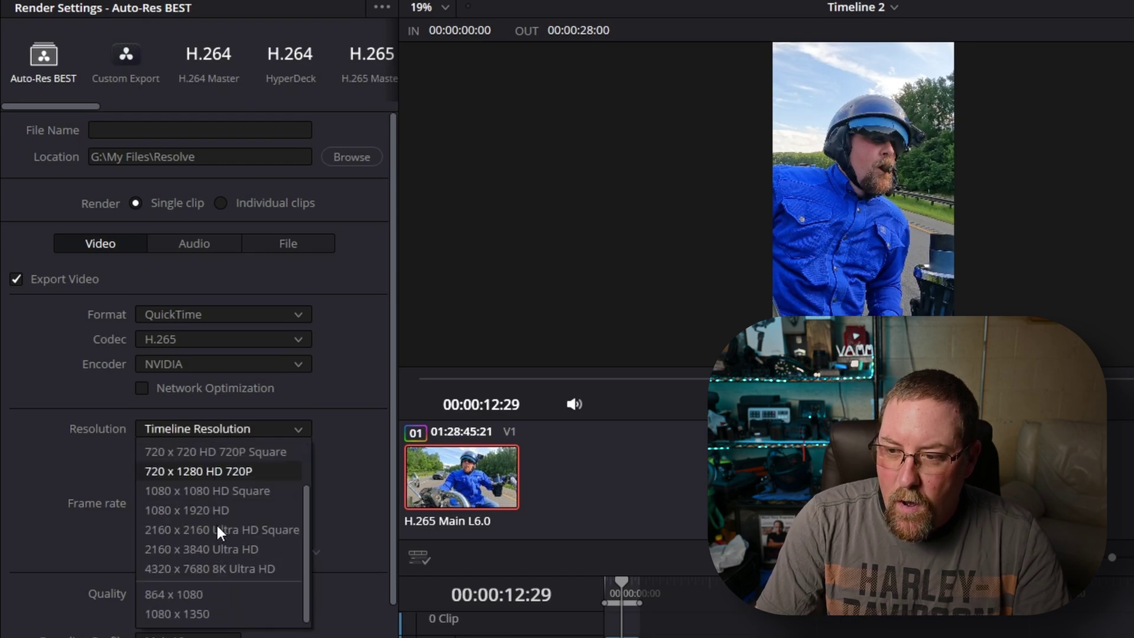
pyautogui.scroll(1, 210, 514)
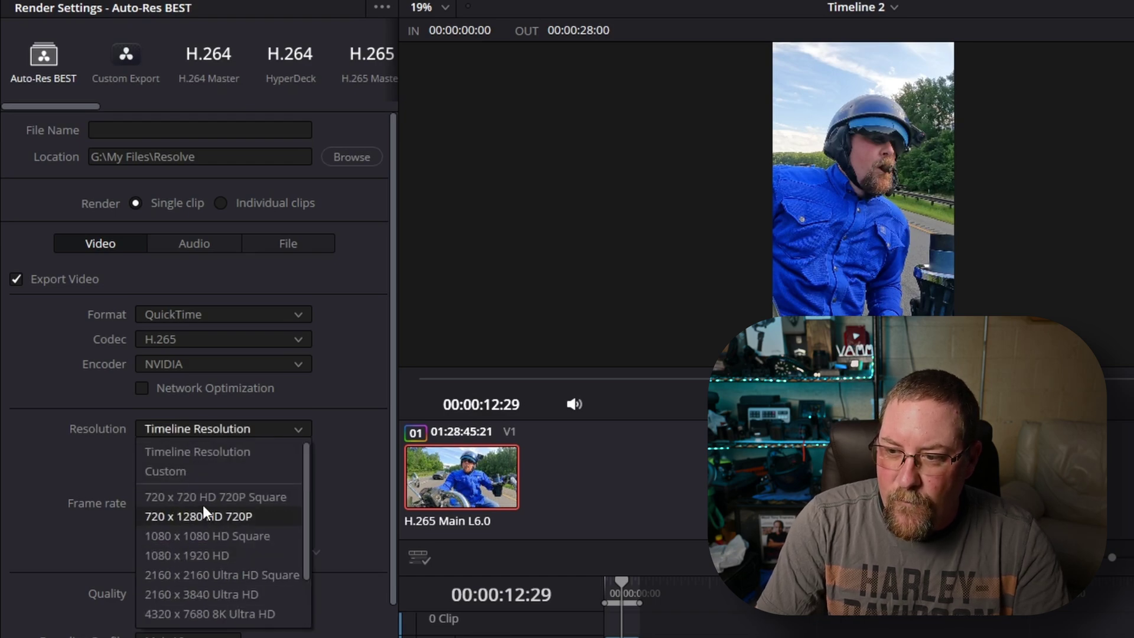
pyautogui.click(172, 555)
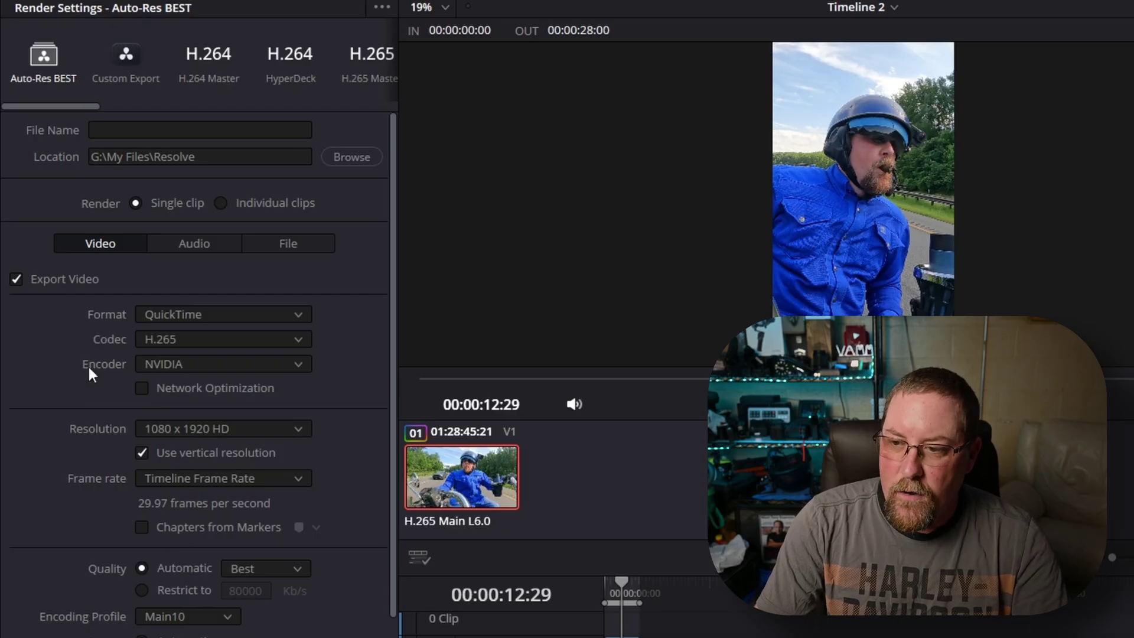
pyautogui.click(126, 59)
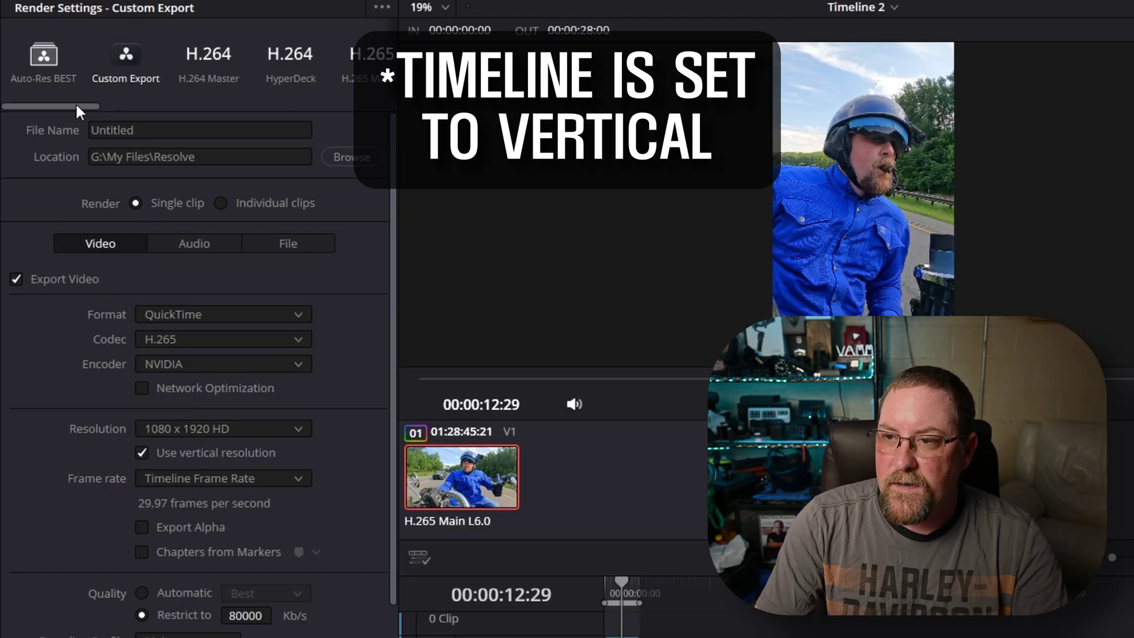
# Apply the Auto-Res BEST render preset and add Timeline 2 to the render queue.
pyautogui.click(59, 81)
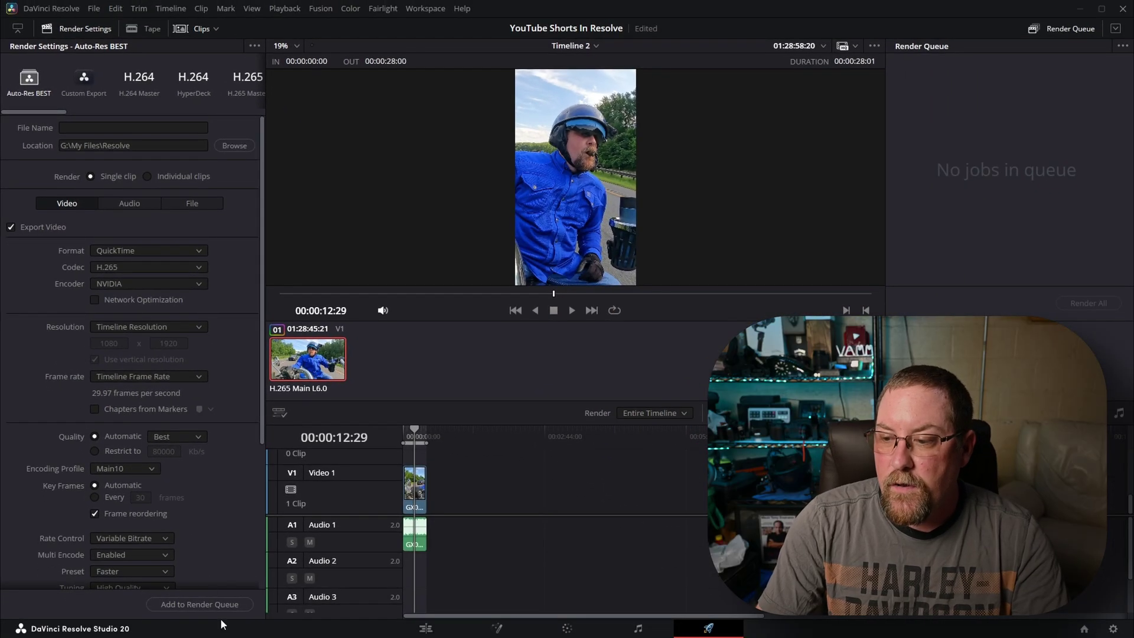
pyautogui.click(217, 605)
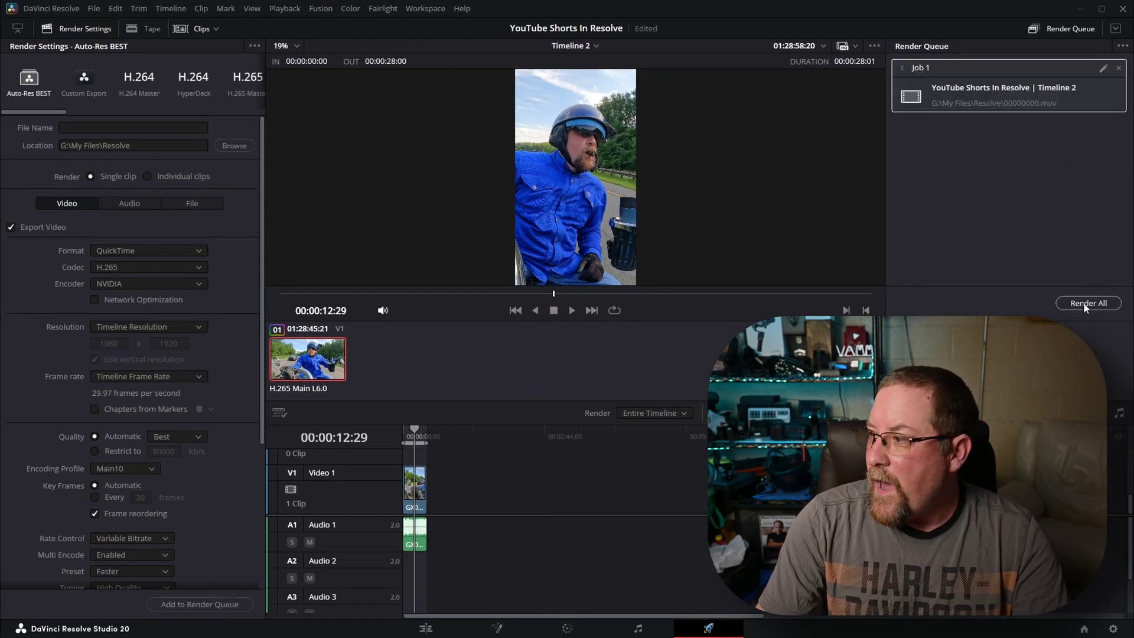